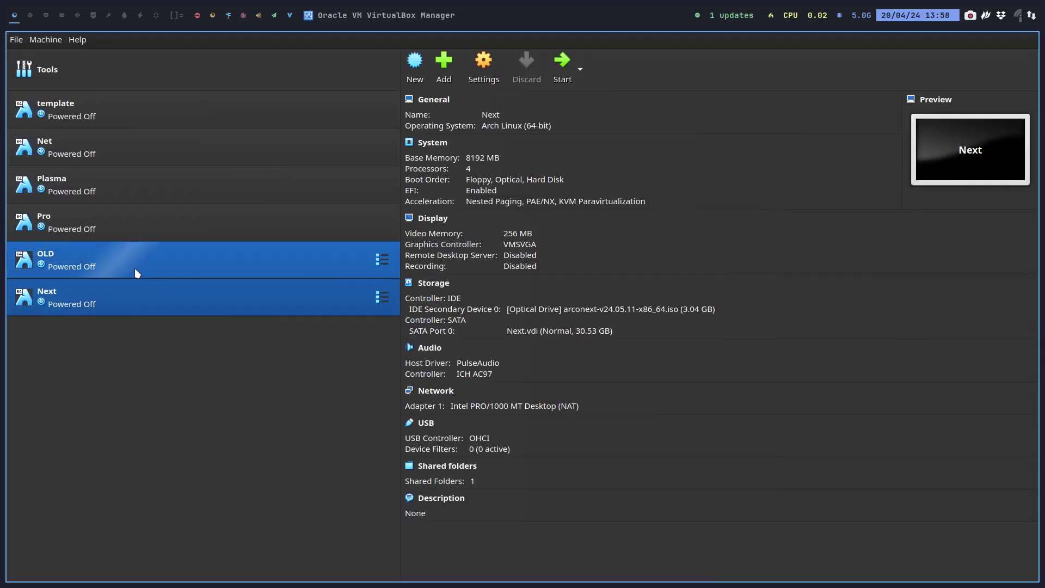
- Start the Net VM, boot the ArcoLinux open source install entry, and launch USB Image Writer
click(117, 152)
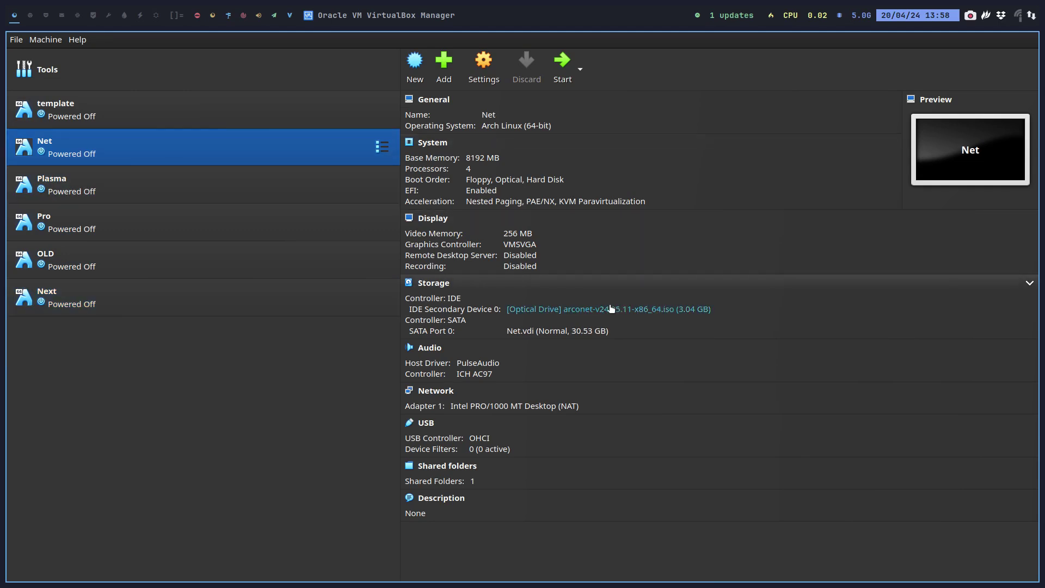
click(564, 68)
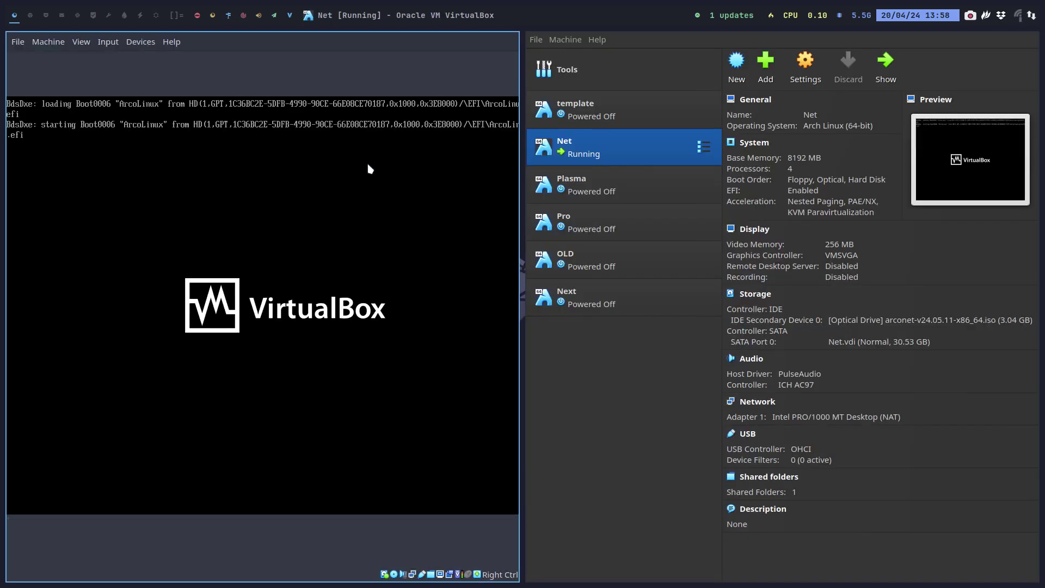
key(Down)
key(Down)
key(Return)
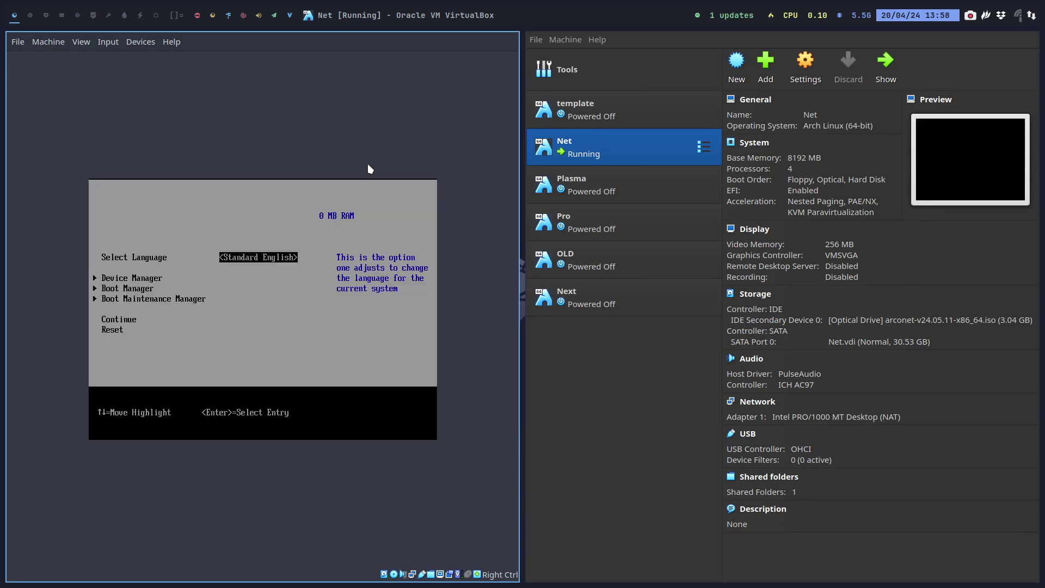
key(Down)
key(Down)
key(Return)
key(Down)
key(Down)
key(Return)
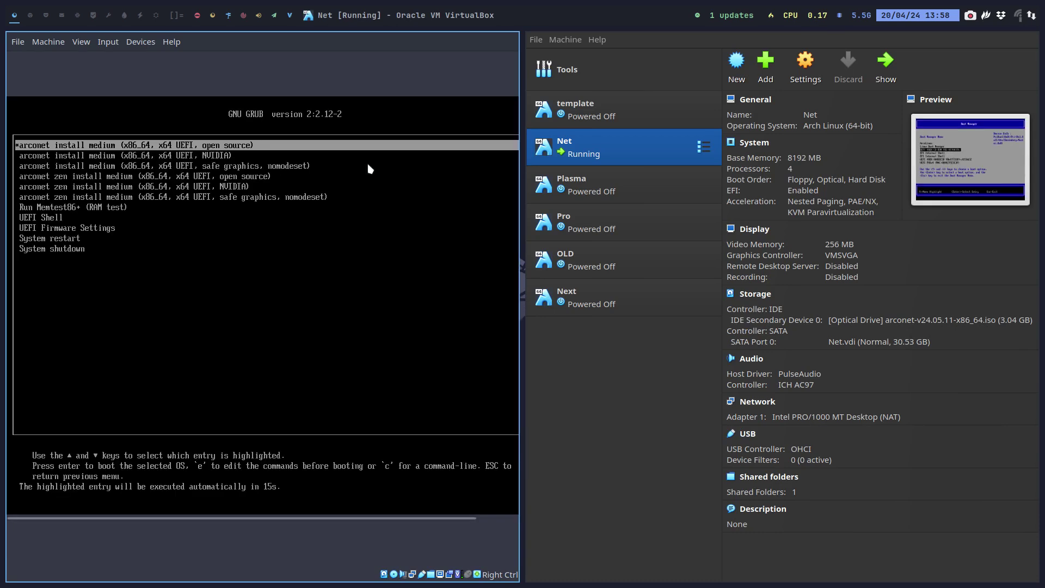
key(Return)
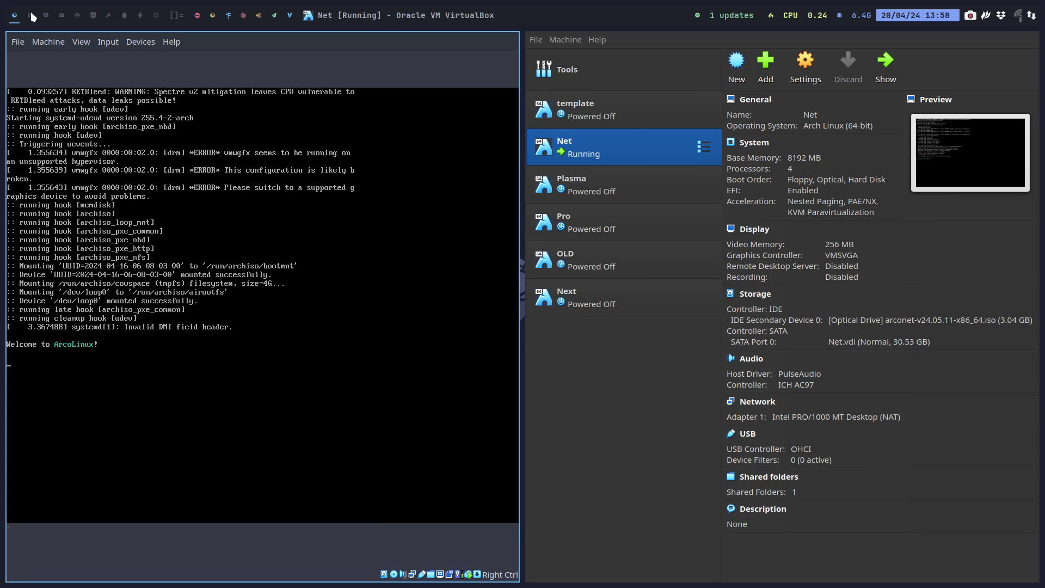
click(243, 16)
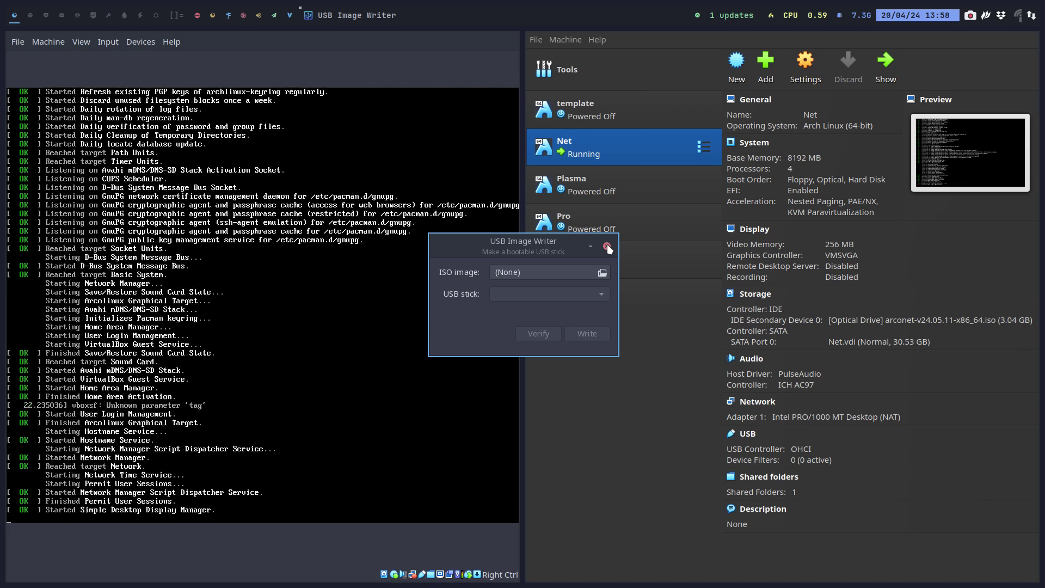
- Cancel the ISO image selection and close USB Image Writer without writing anything
click(551, 273)
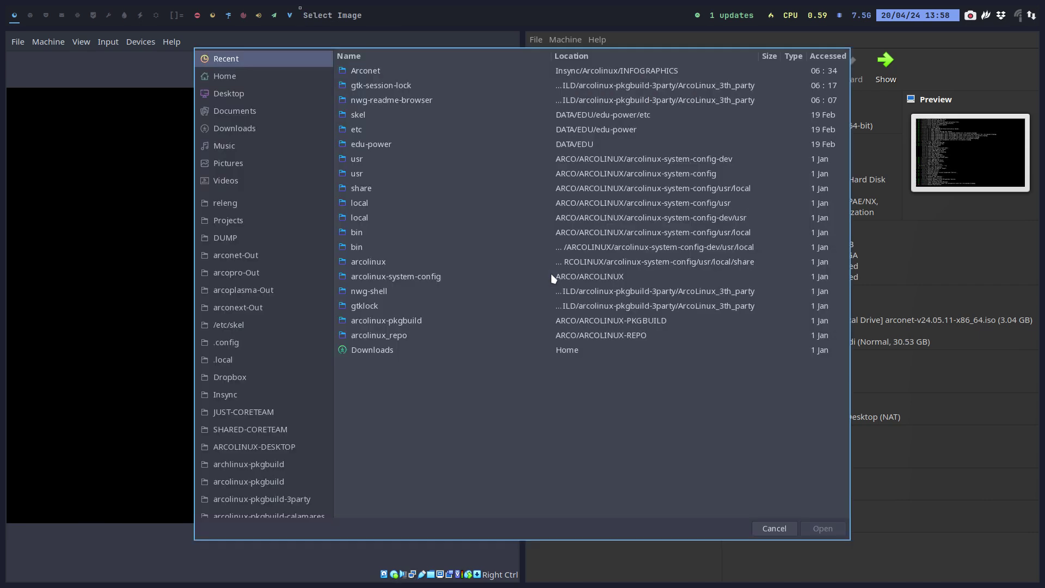
click(773, 529)
click(606, 245)
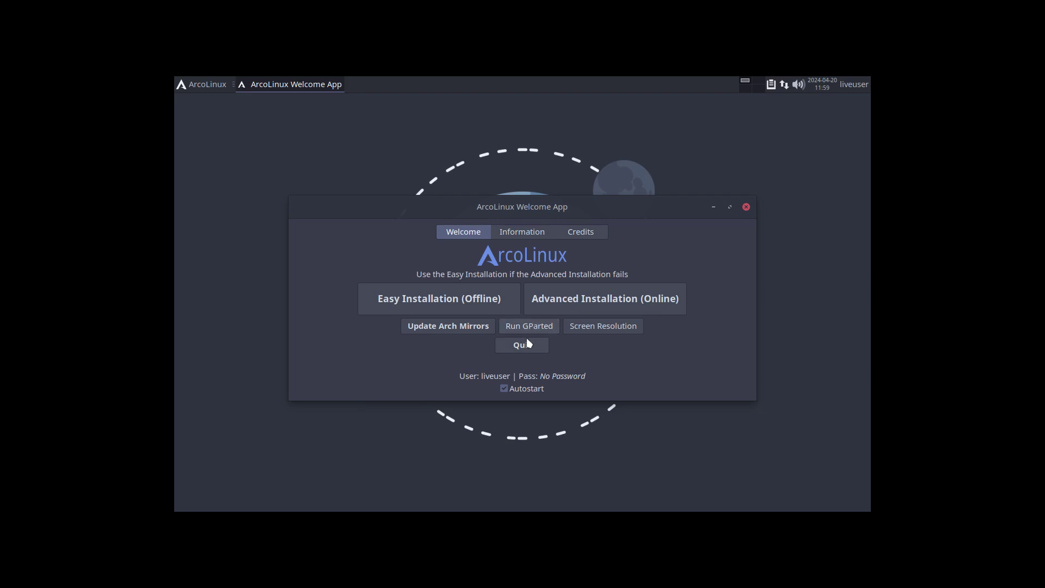
- Choose Easy Installation (Offline) and install with the Grub bootloader
click(472, 300)
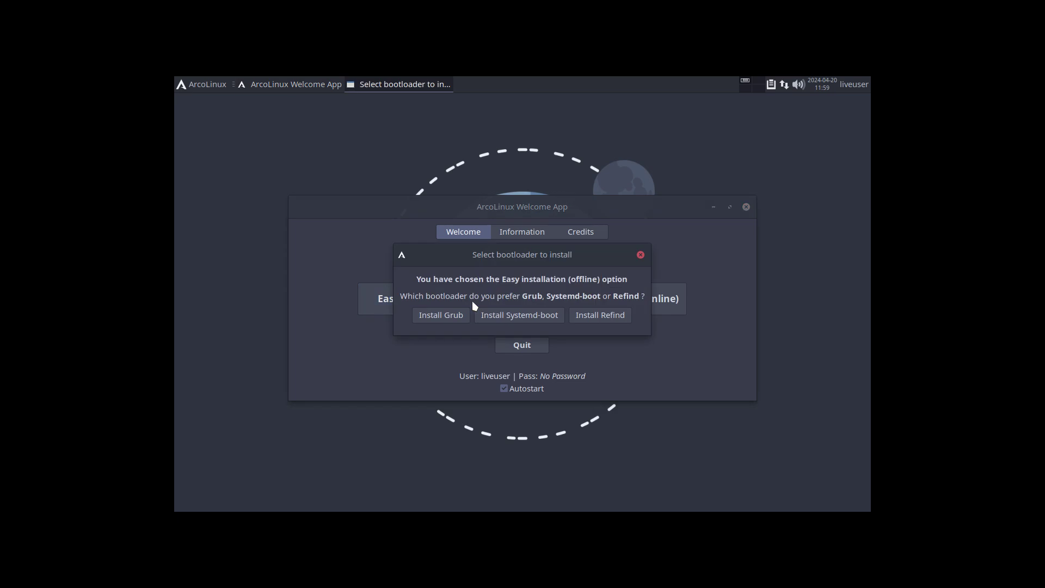
click(458, 320)
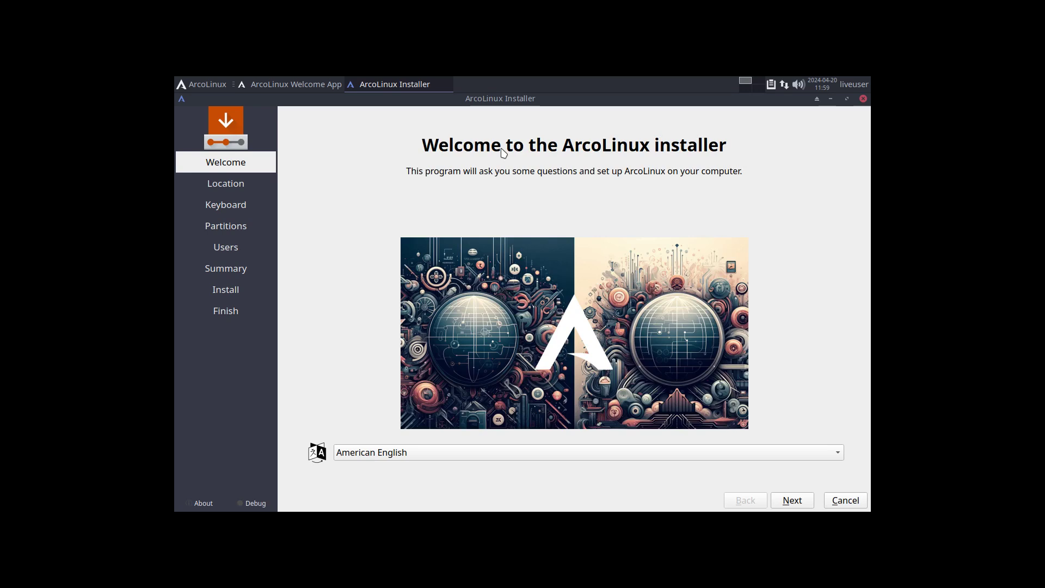
- Pass Welcome and Location, choose the Belgian keyboard layout, and select Manual partitioning
click(790, 500)
click(790, 501)
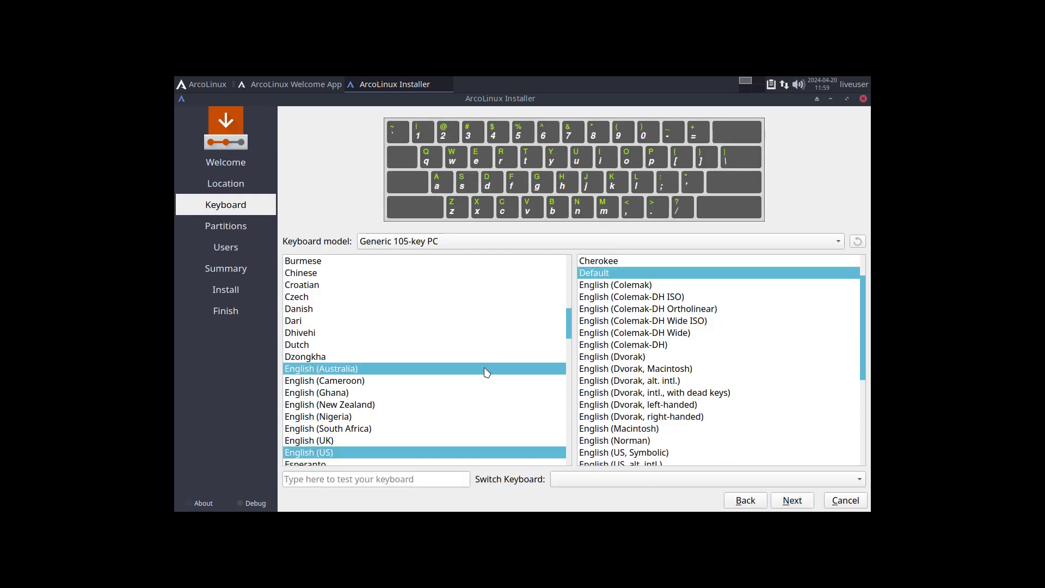
scroll(431, 374, up, 4)
drag(431, 373, 389, 348)
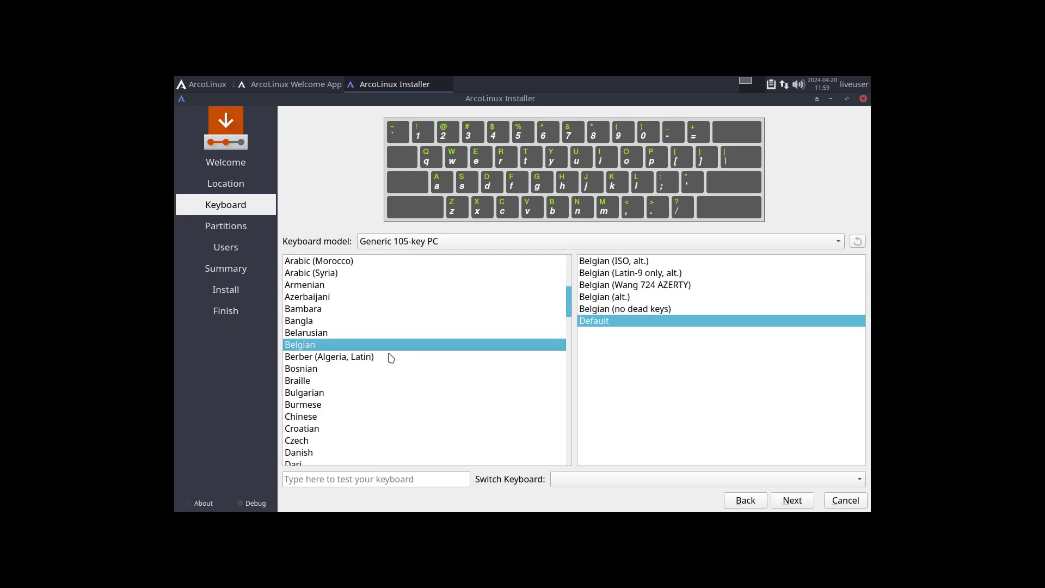
click(803, 503)
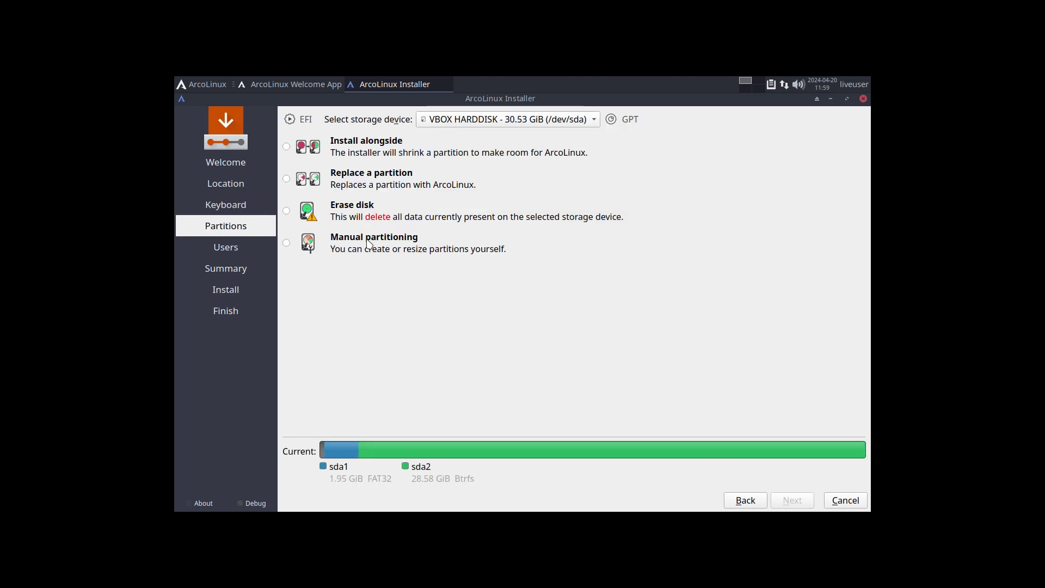
click(370, 243)
click(354, 205)
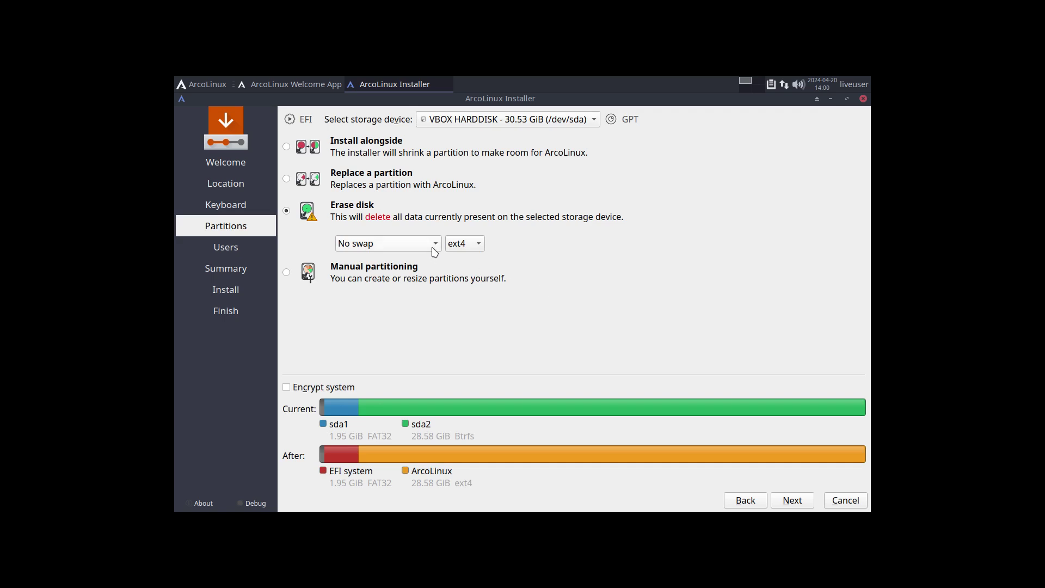
click(457, 244)
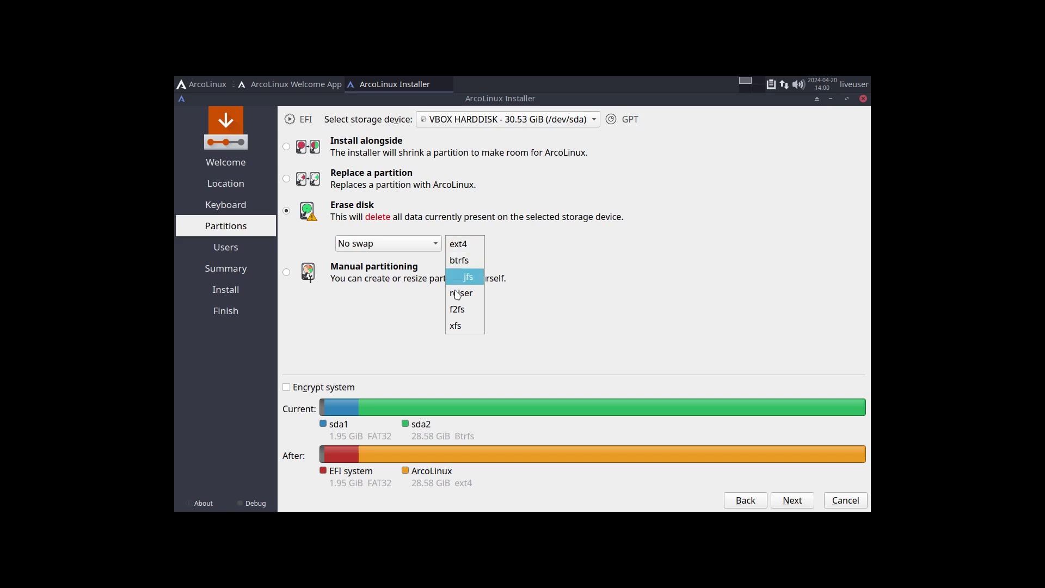
click(457, 244)
click(436, 244)
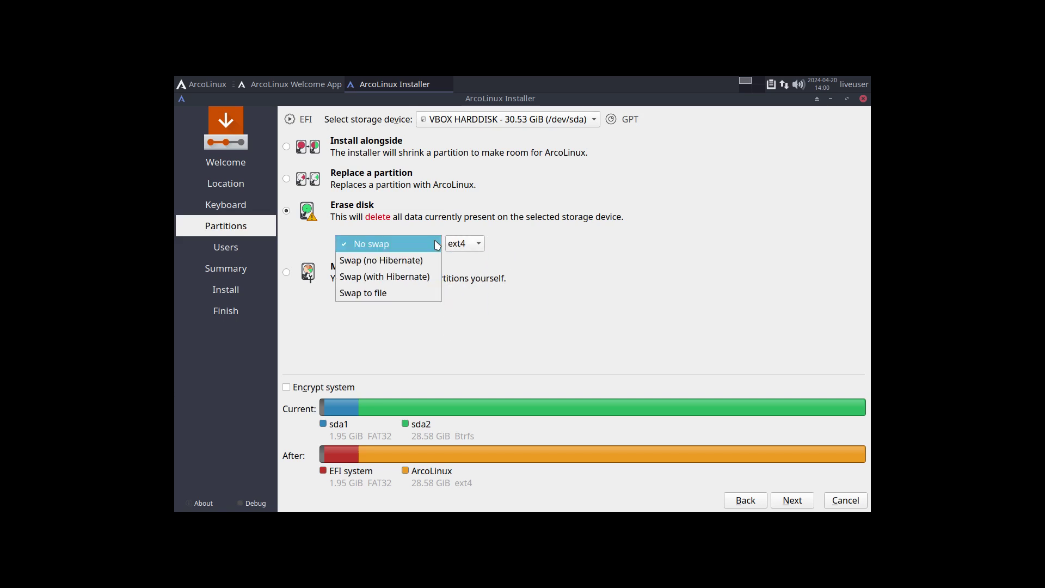
click(604, 281)
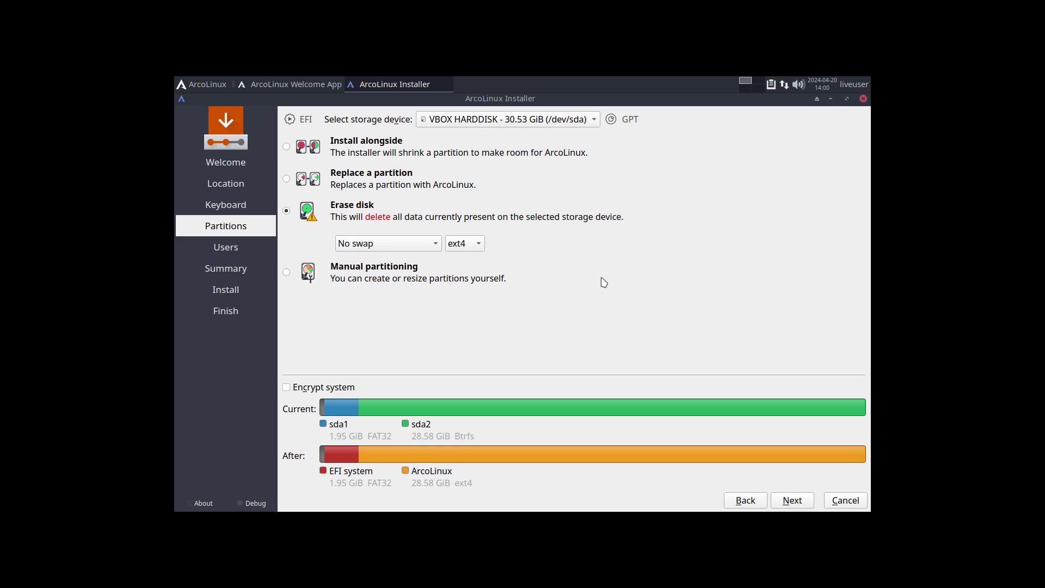
click(287, 273)
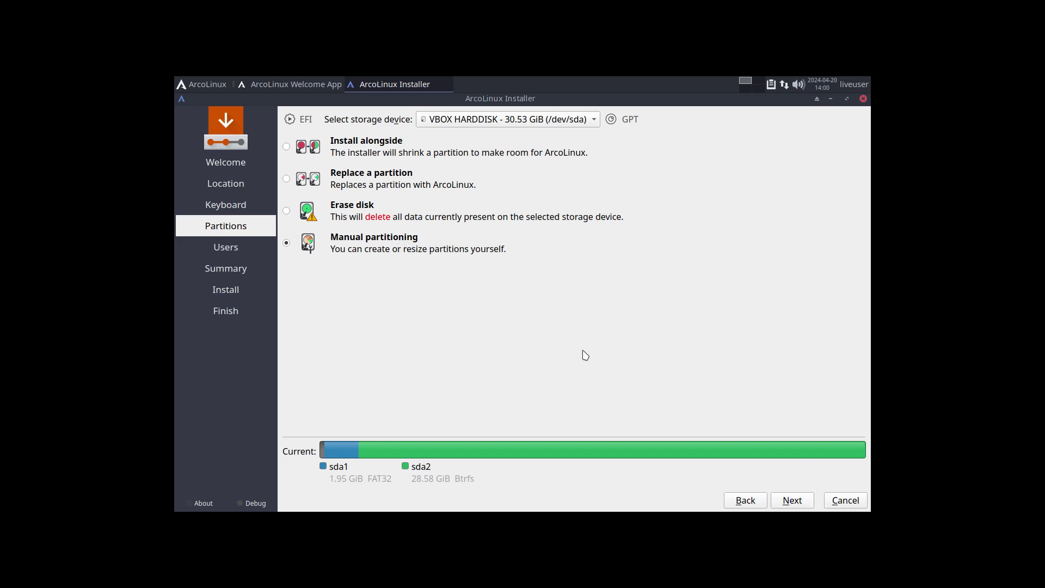
- On the second workspace, open arcolinux.com's Calamares Series page in Chromium and accept cookies
key(Control_R+f)
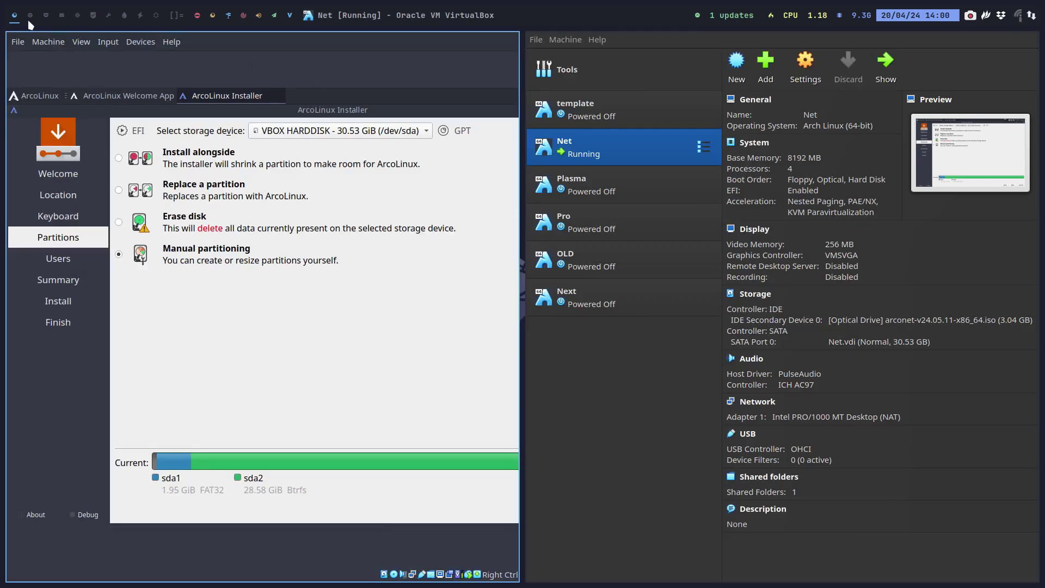
click(31, 22)
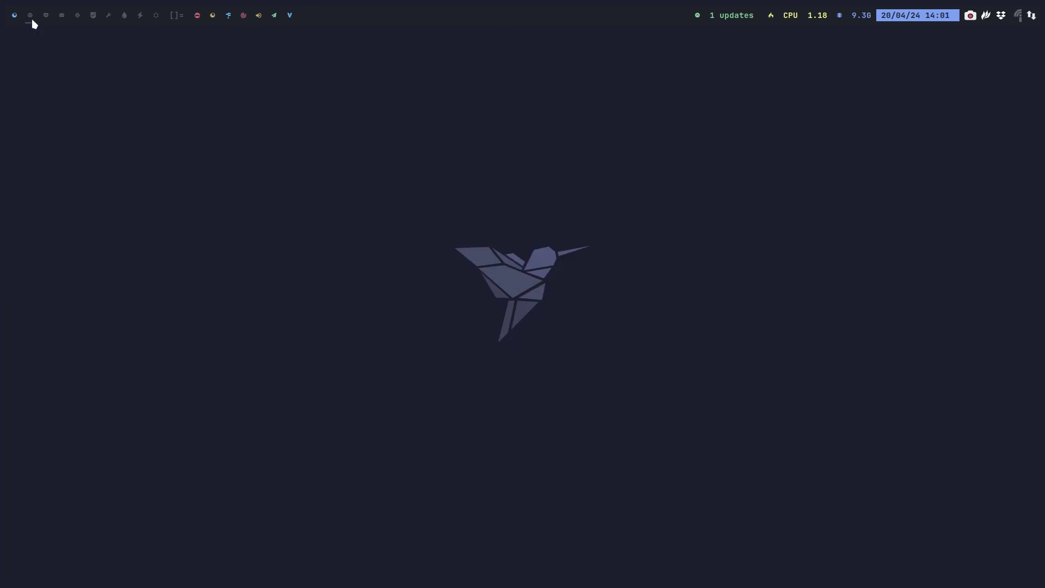
key(super+w)
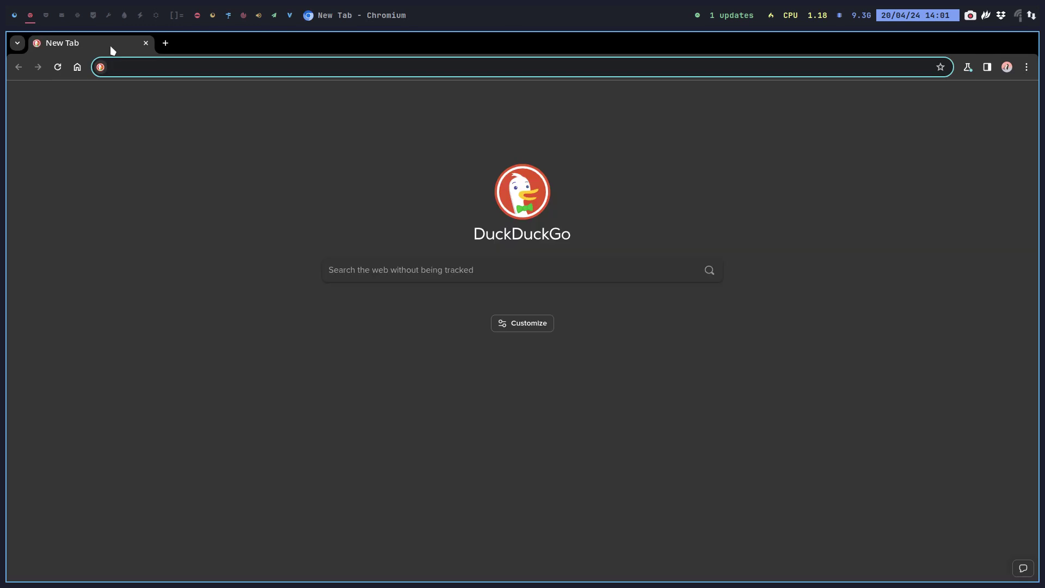
text(arcolinux.)
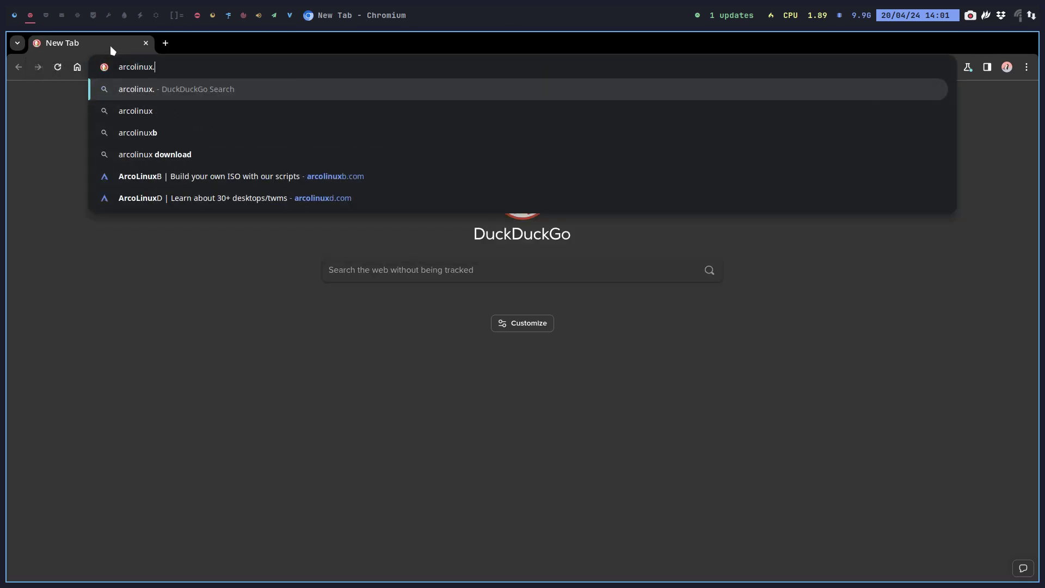
text(com)
key(Return)
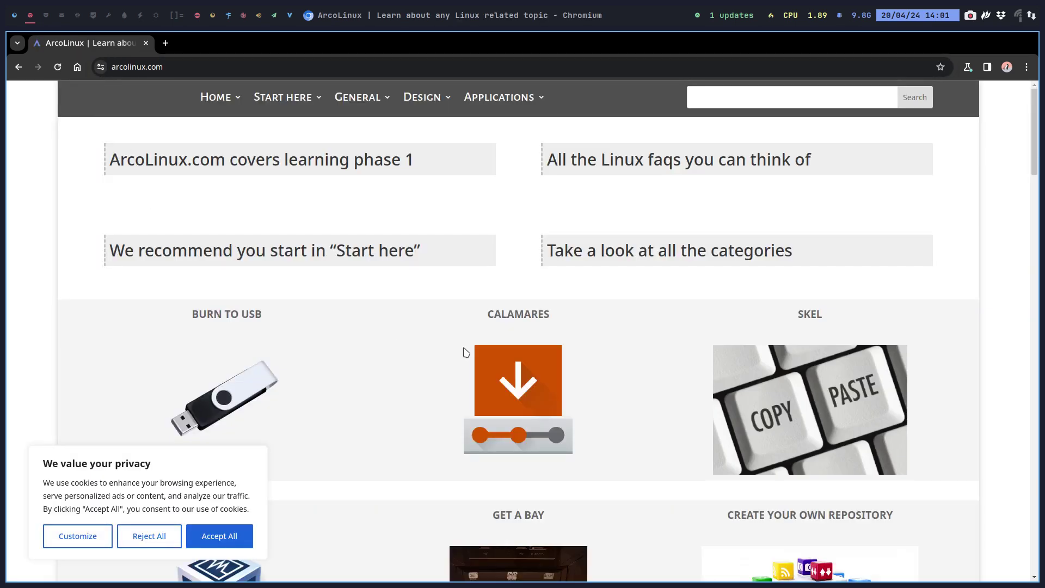
click(521, 365)
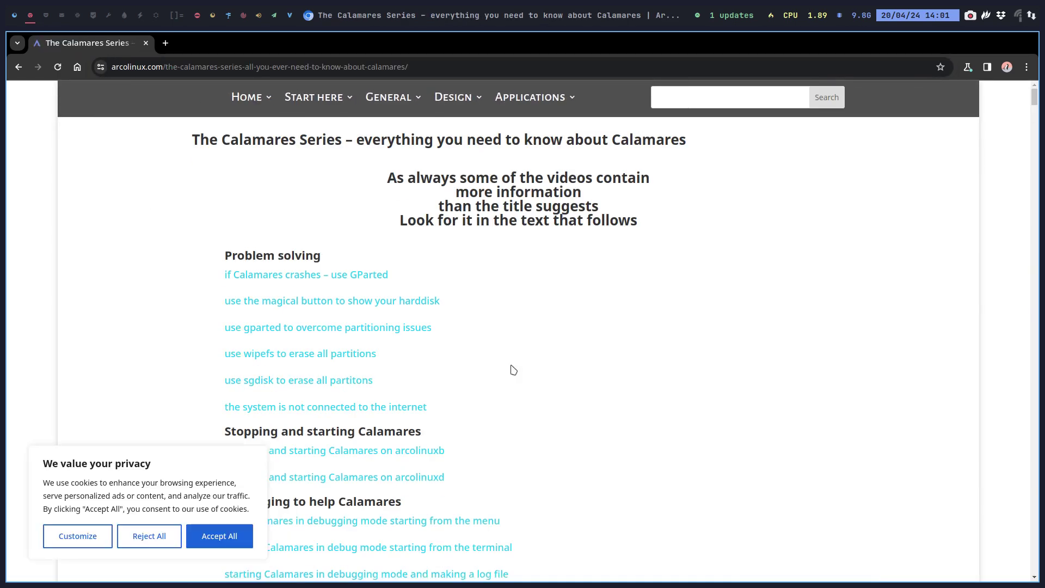
click(216, 535)
- Scroll through the Calamares Series page looking at the installation videos
scroll(141, 309, down, 5)
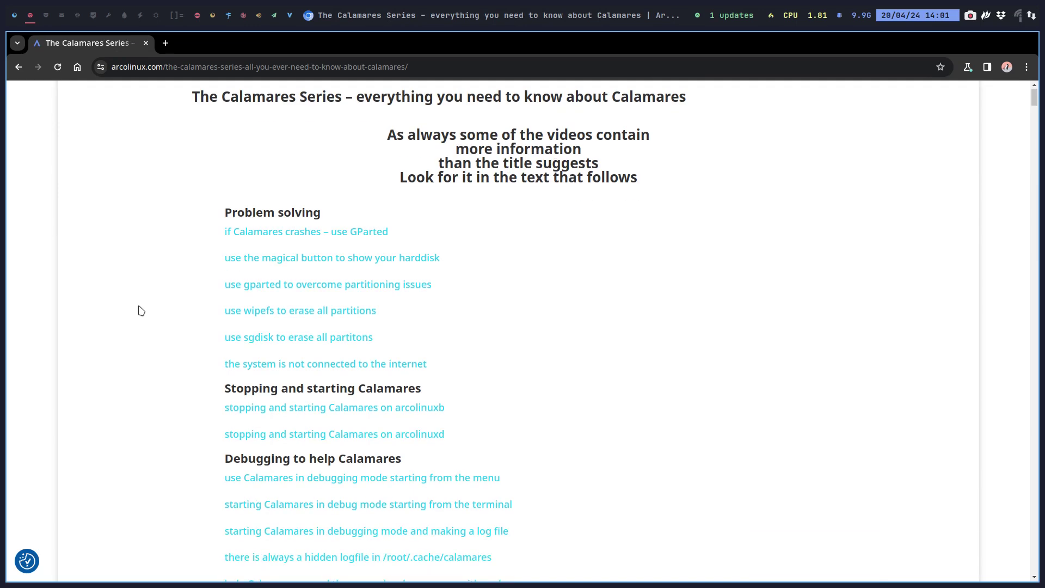
scroll(141, 310, down, 15)
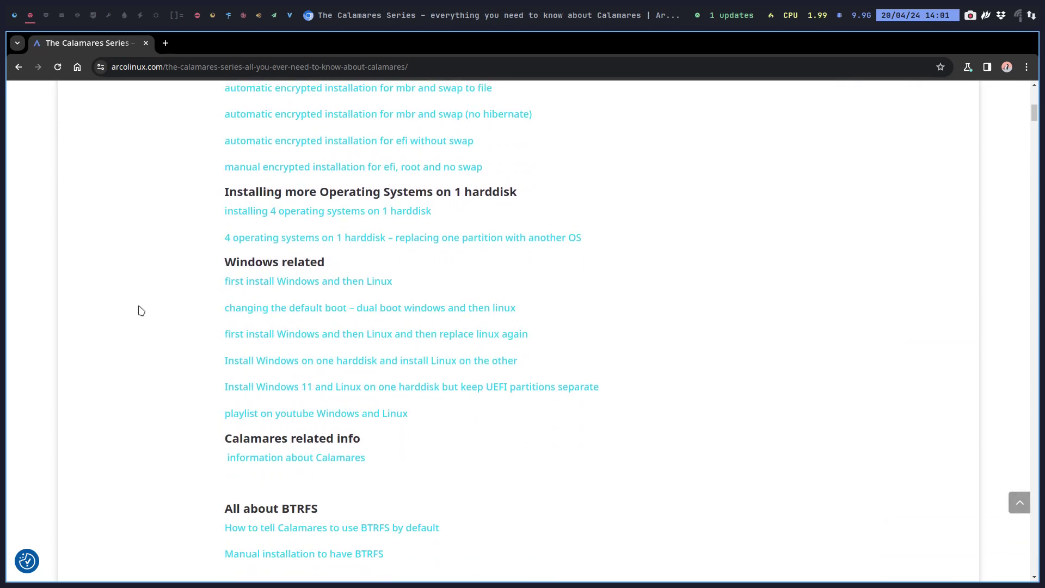
scroll(141, 310, down, 7)
scroll(140, 310, up, 8)
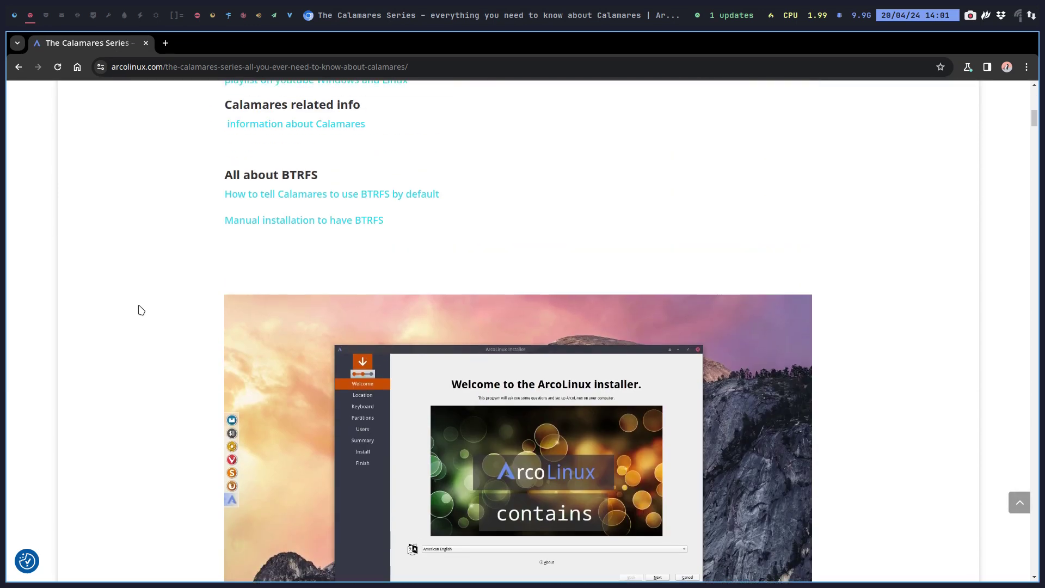
scroll(139, 309, up, 1)
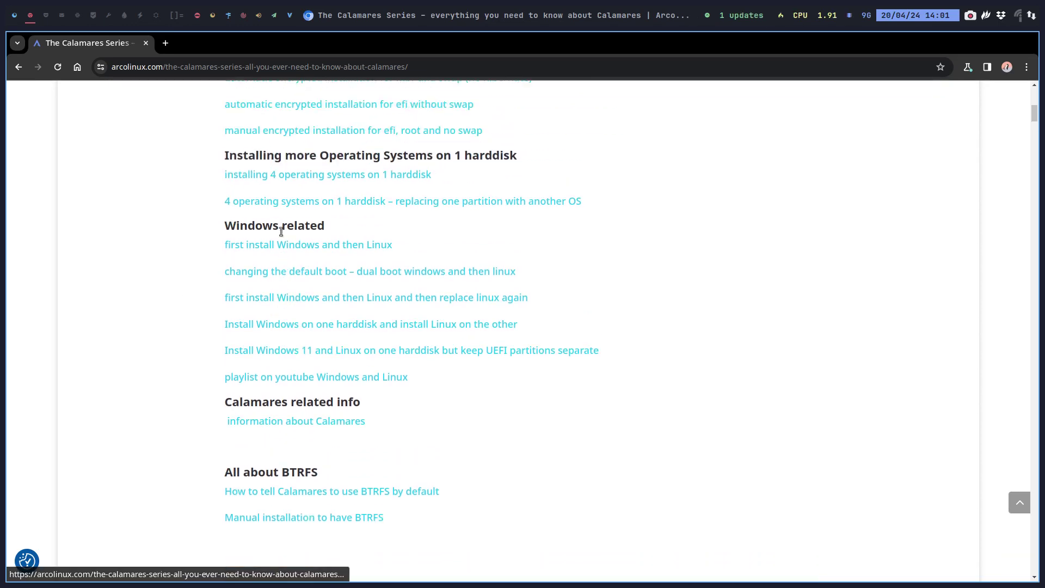
scroll(285, 239, up, 2)
scroll(284, 236, up, 2)
scroll(227, 269, up, 5)
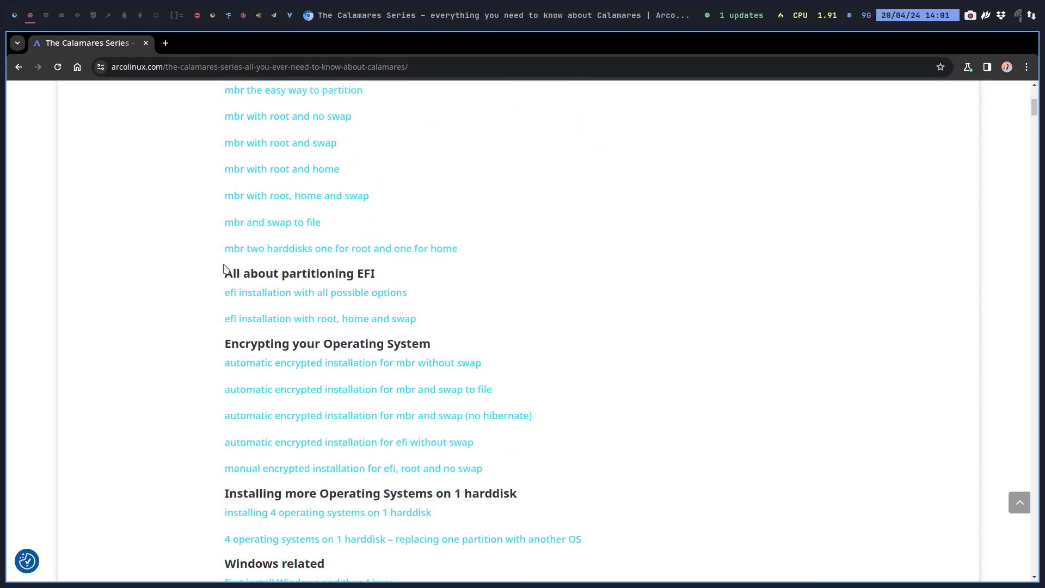
click(15, 17)
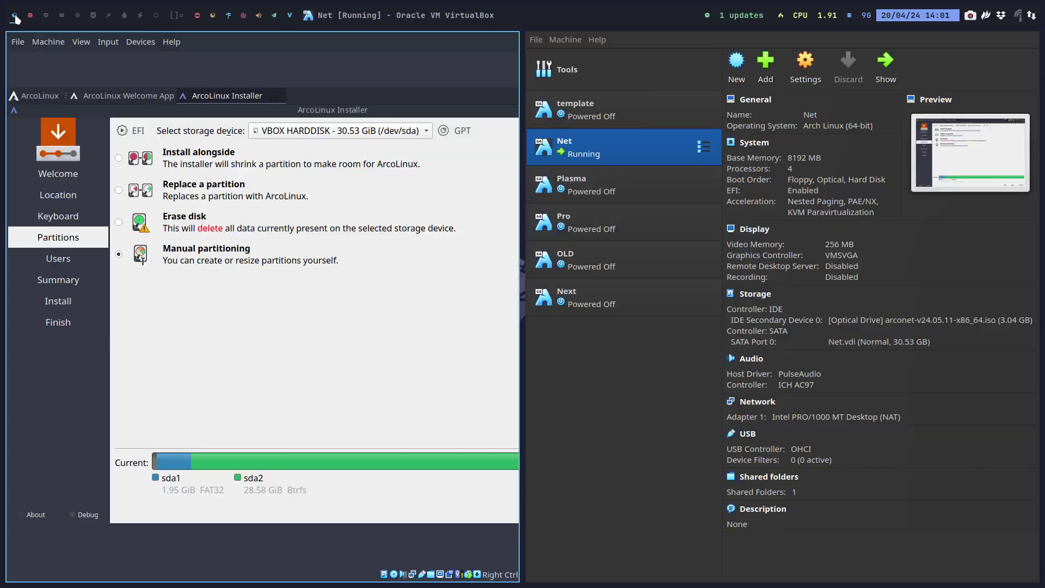
click(30, 15)
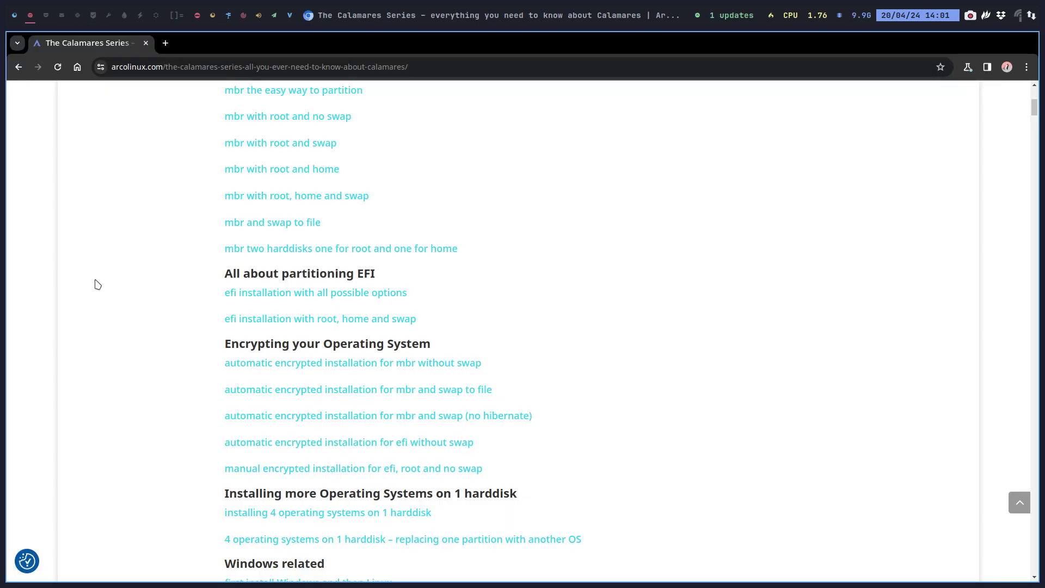
- Search the page for 'manual', step through the matches, then return to the VirtualBox workspace
key(ctrl+f)
text(manual)
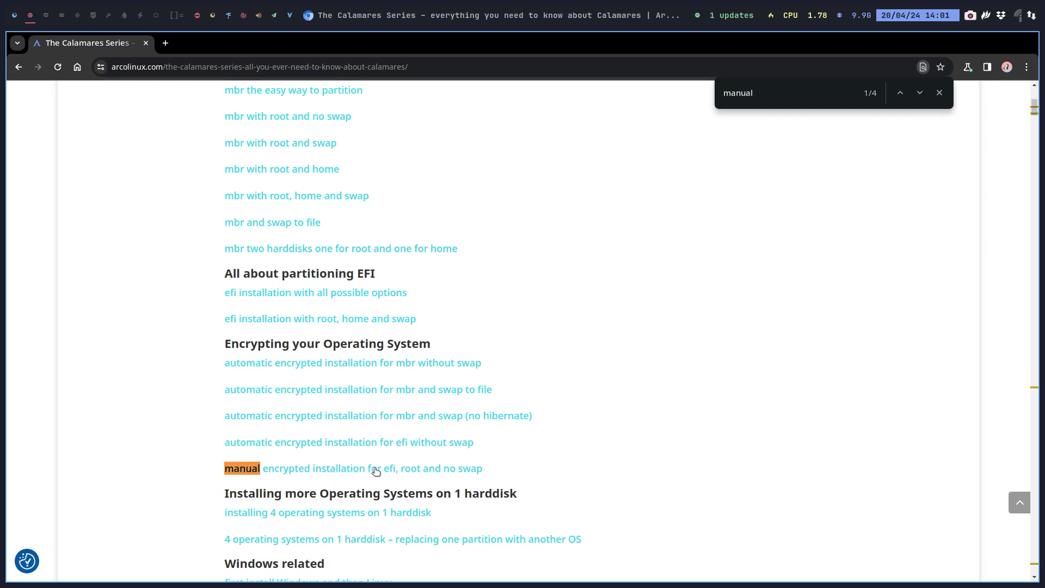
click(921, 95)
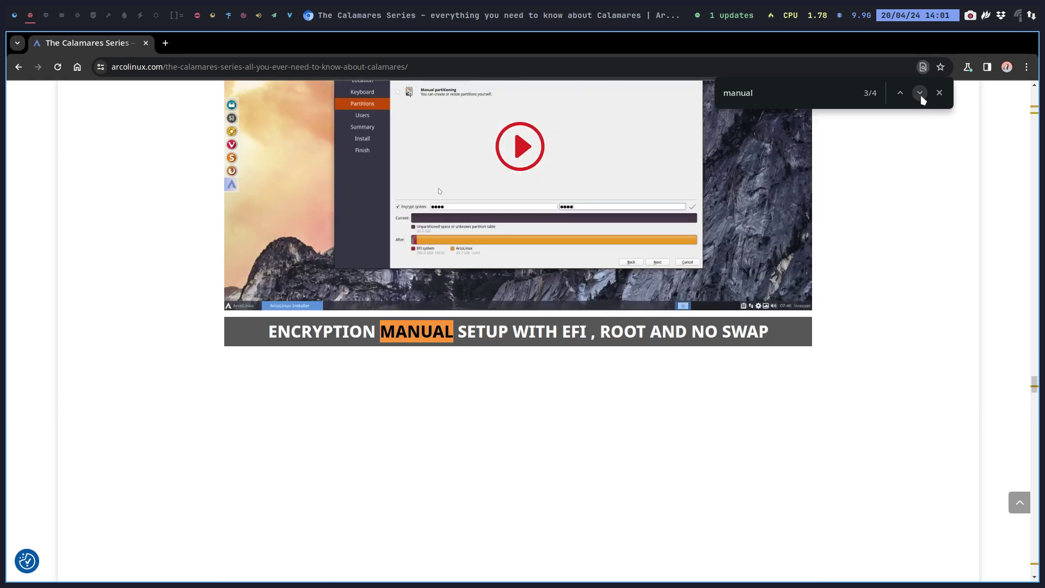
click(920, 96)
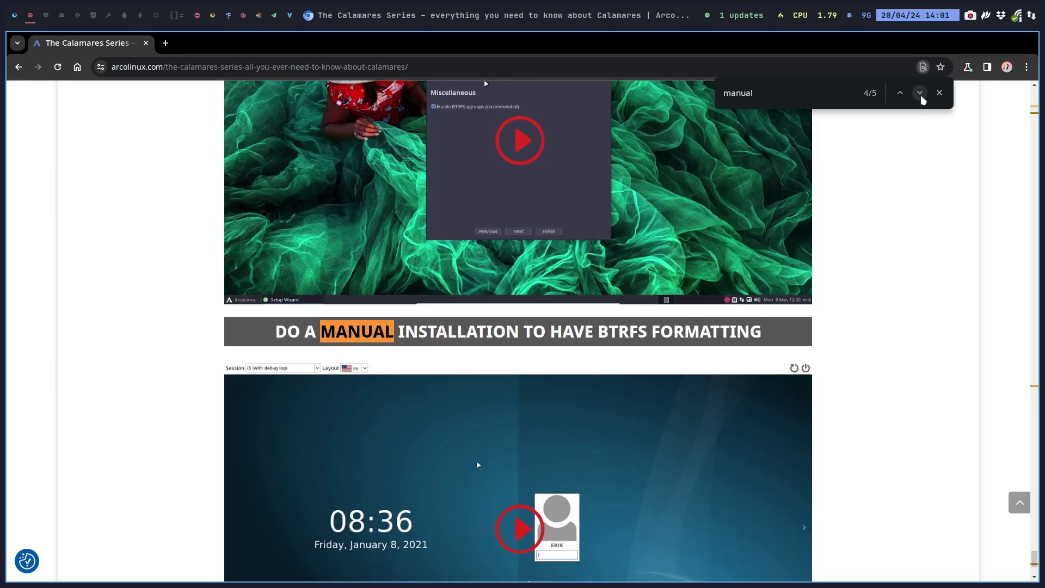
click(15, 15)
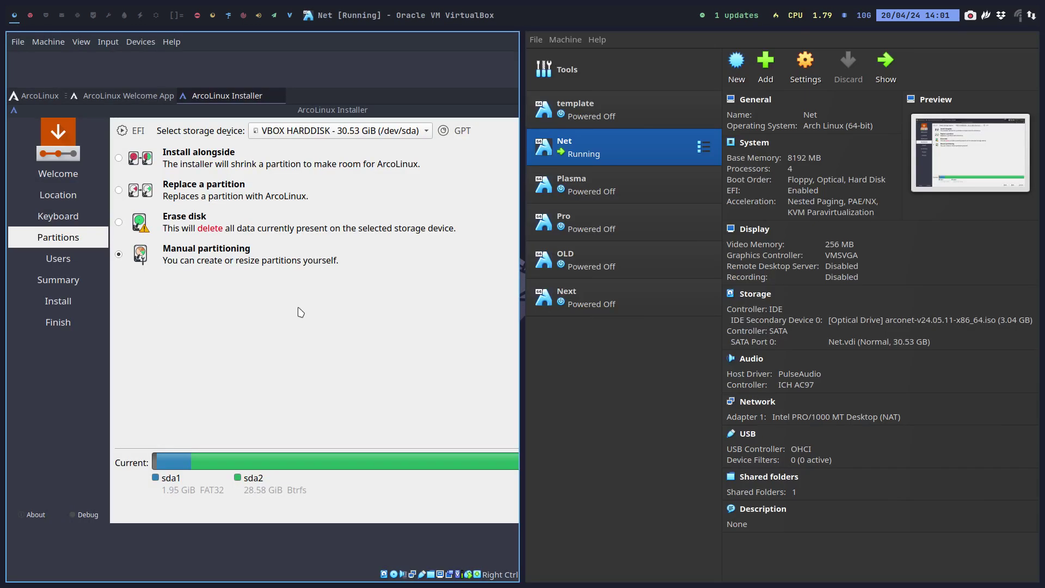
- Return to full screen, continue to manual partitioning, and inspect /dev/sda1's settings and boot flag
key(ctrl+f)
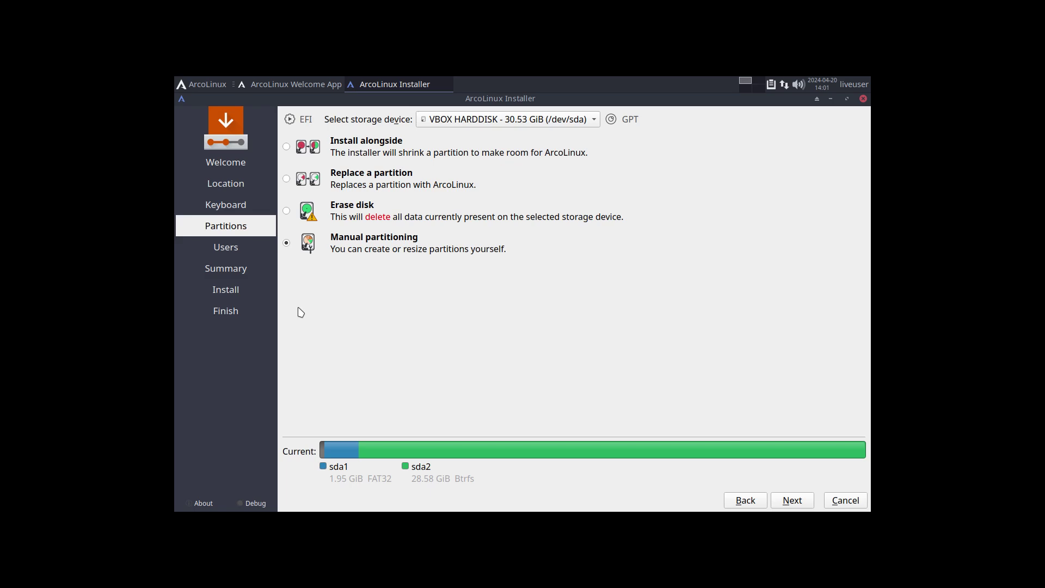
click(791, 501)
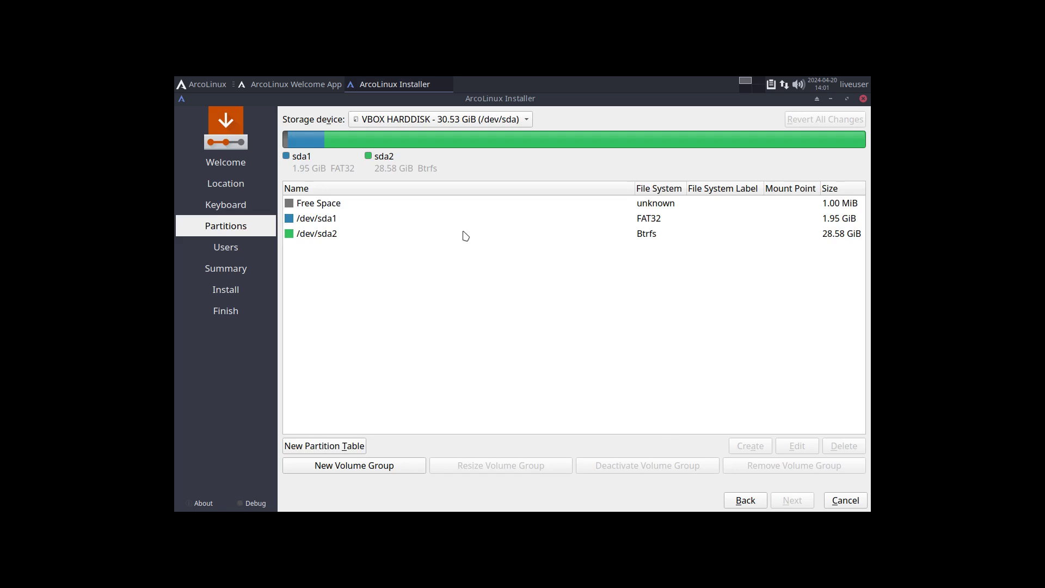
click(329, 204)
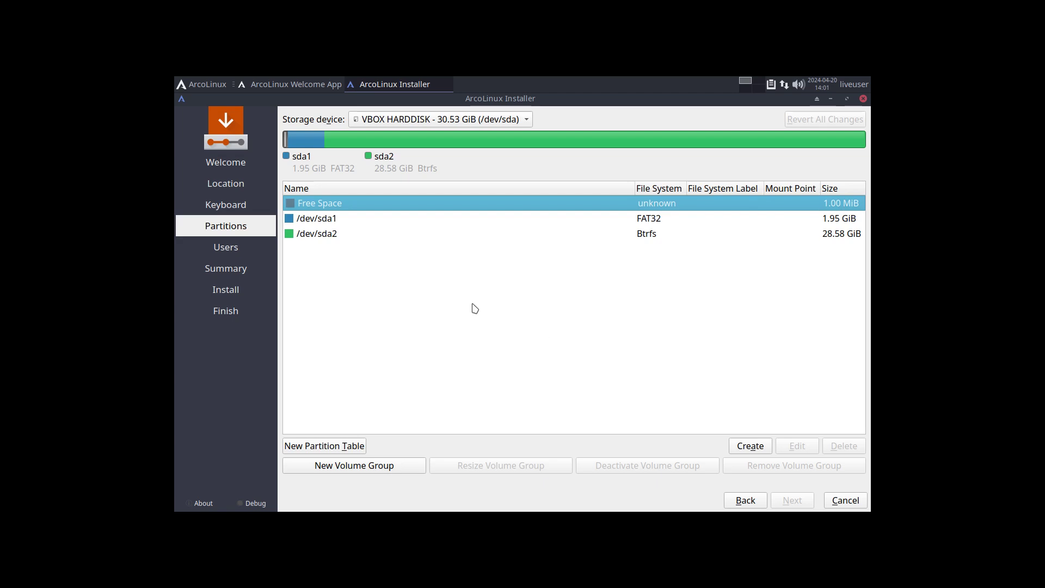
click(335, 221)
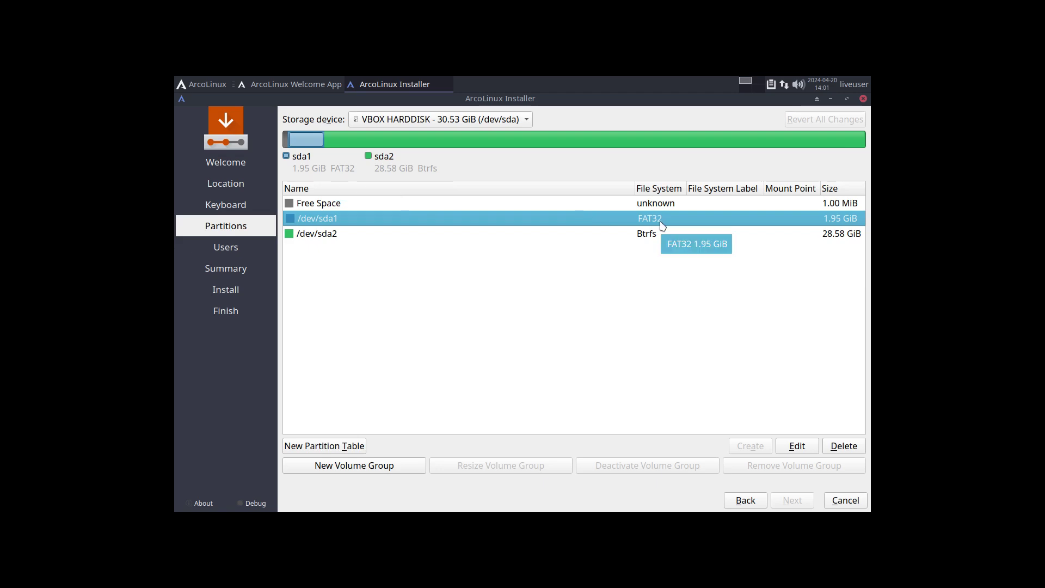
click(803, 446)
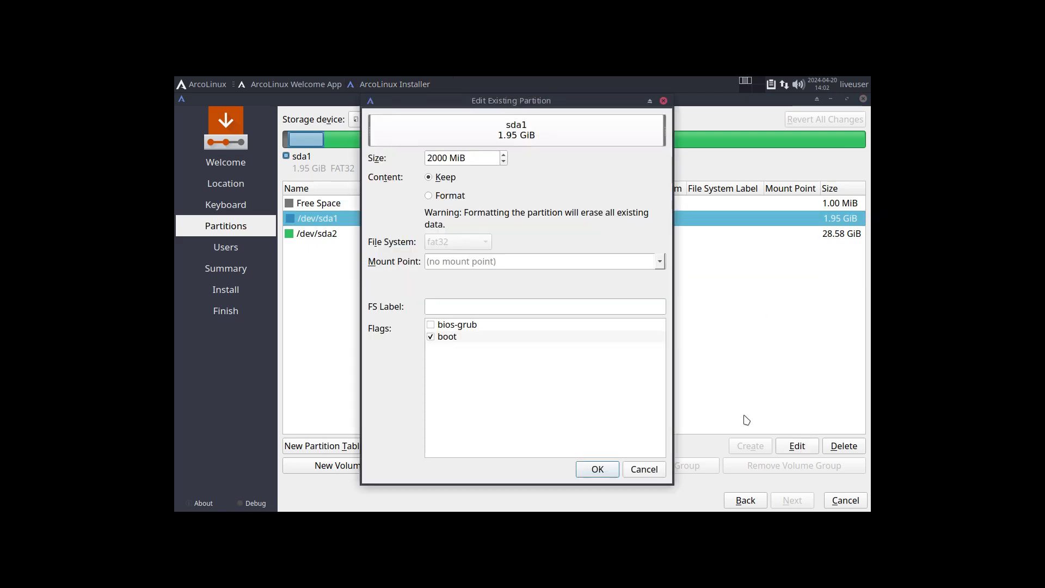
click(453, 338)
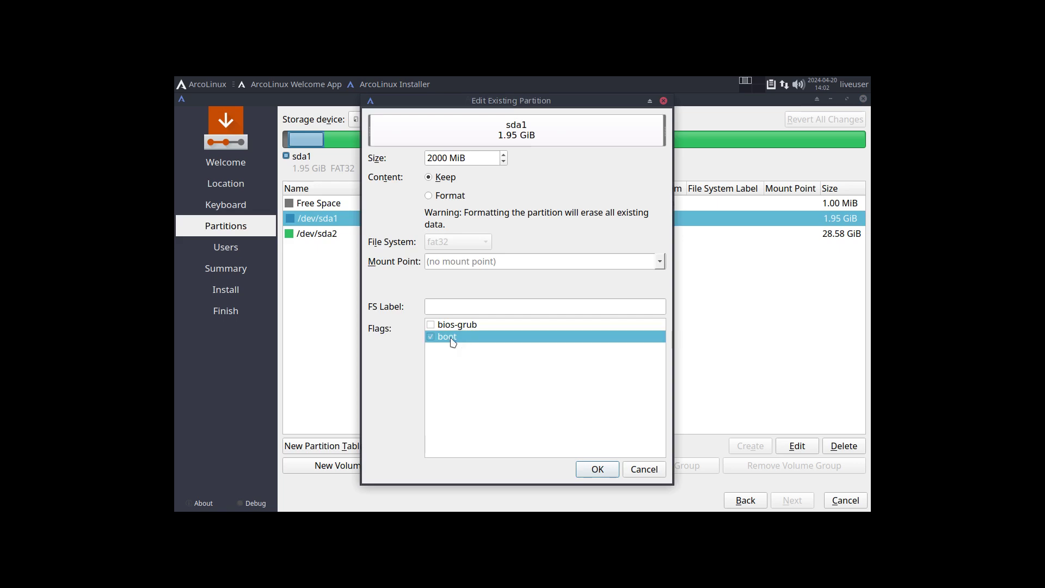
click(635, 469)
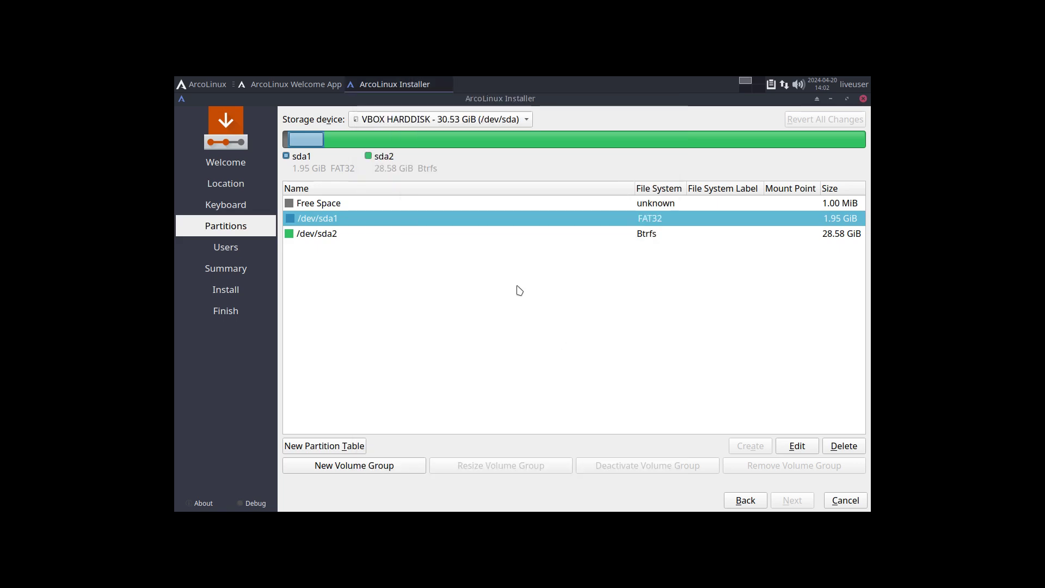
- Inspect /dev/sda2's settings and bios-grub flag without changes, then reselect /dev/sda1
click(372, 235)
click(790, 447)
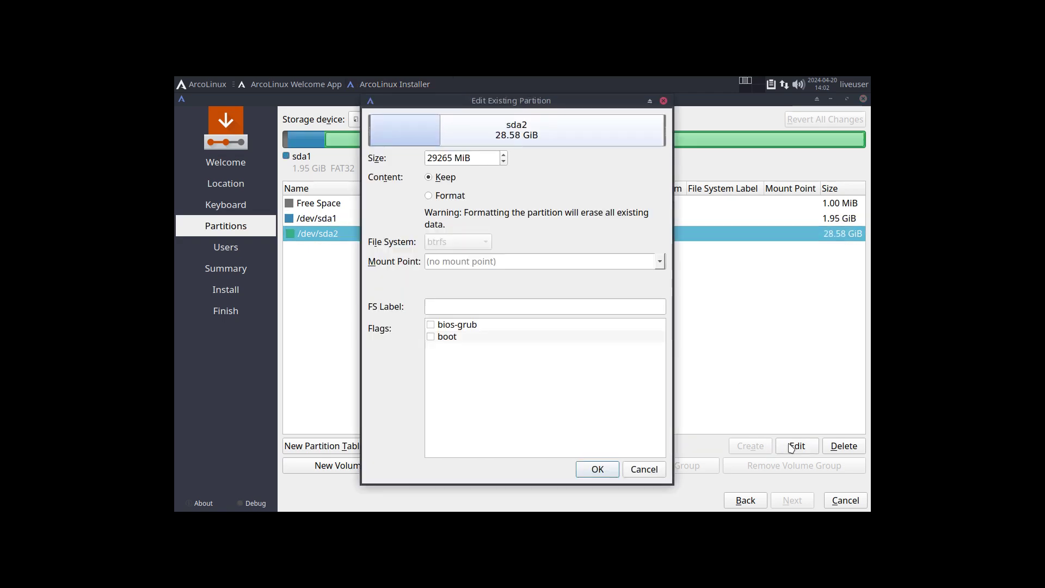
click(469, 327)
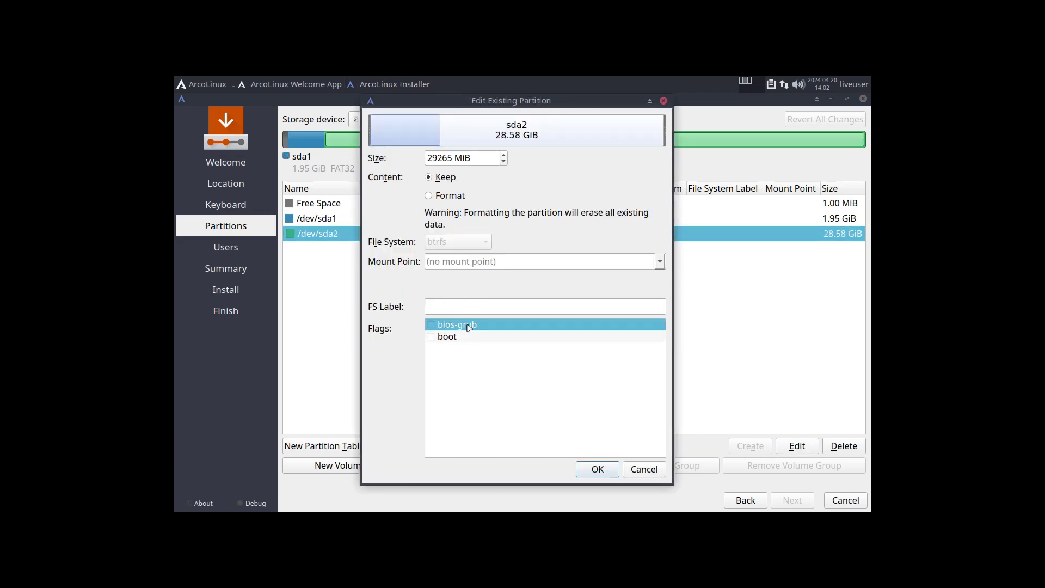
click(633, 471)
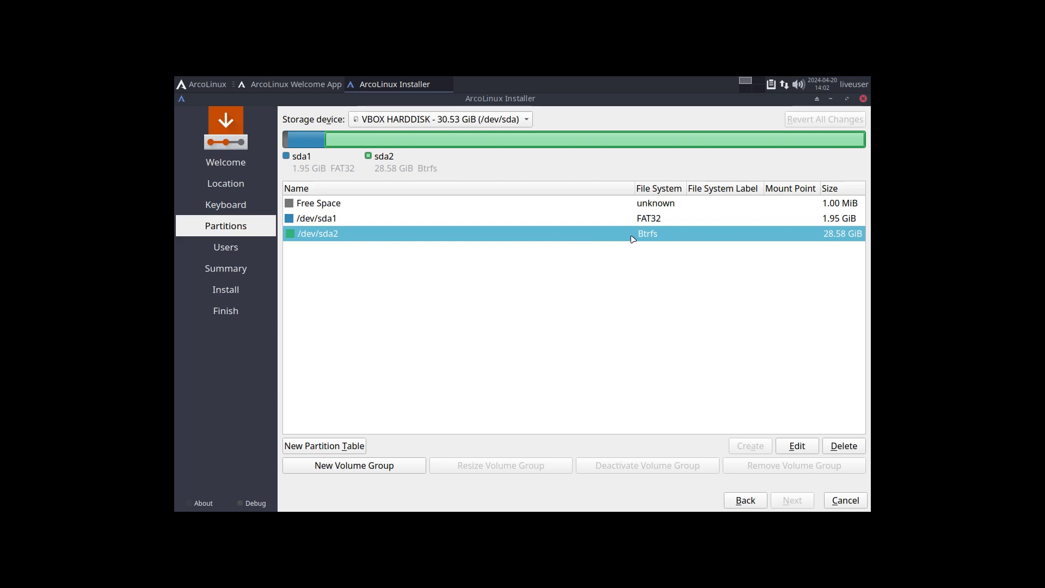
click(352, 219)
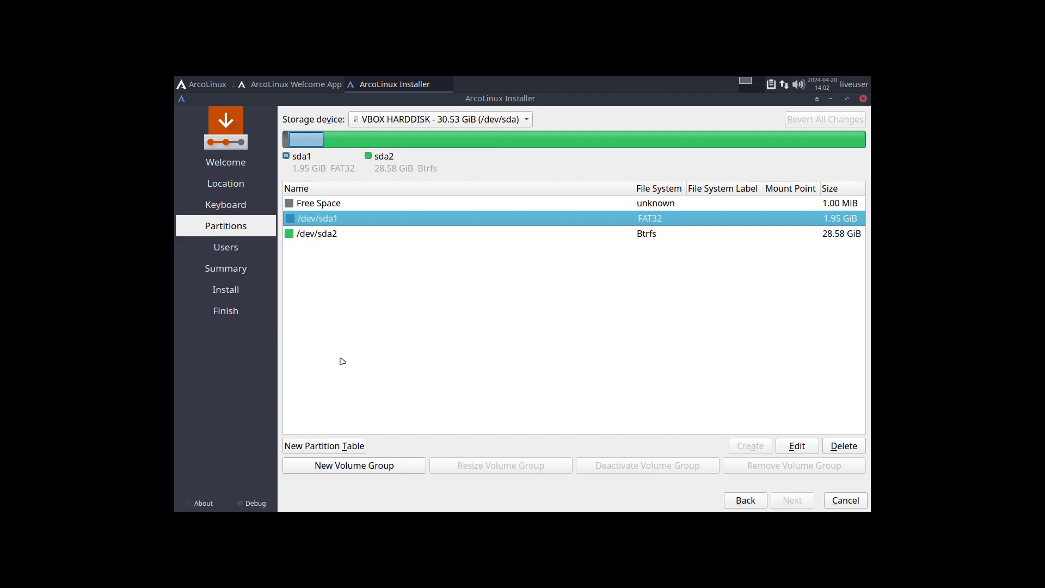
- Delete the existing /dev/sda1 and /dev/sda2 partitions
click(856, 449)
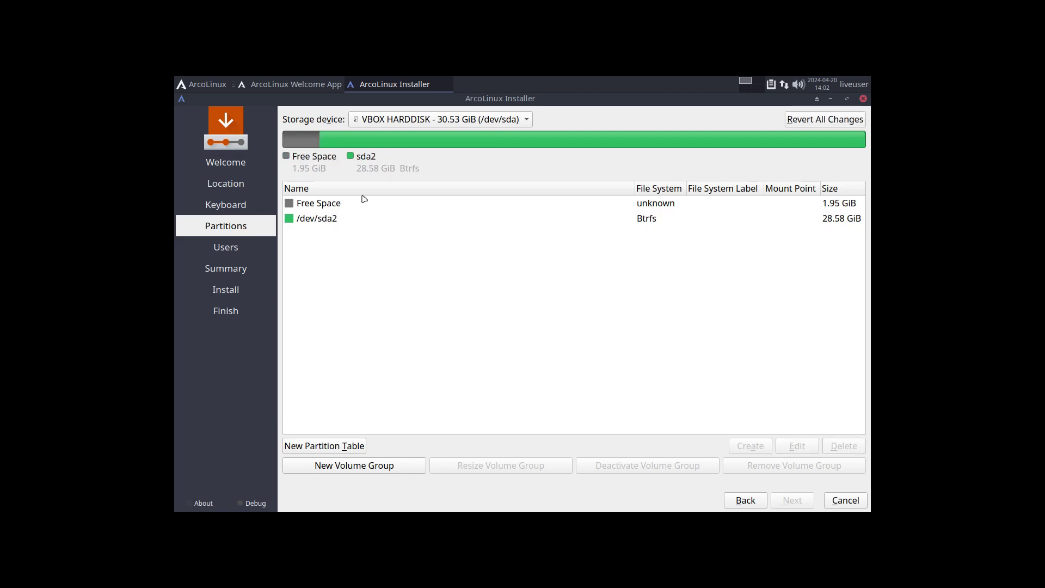
click(351, 219)
click(842, 446)
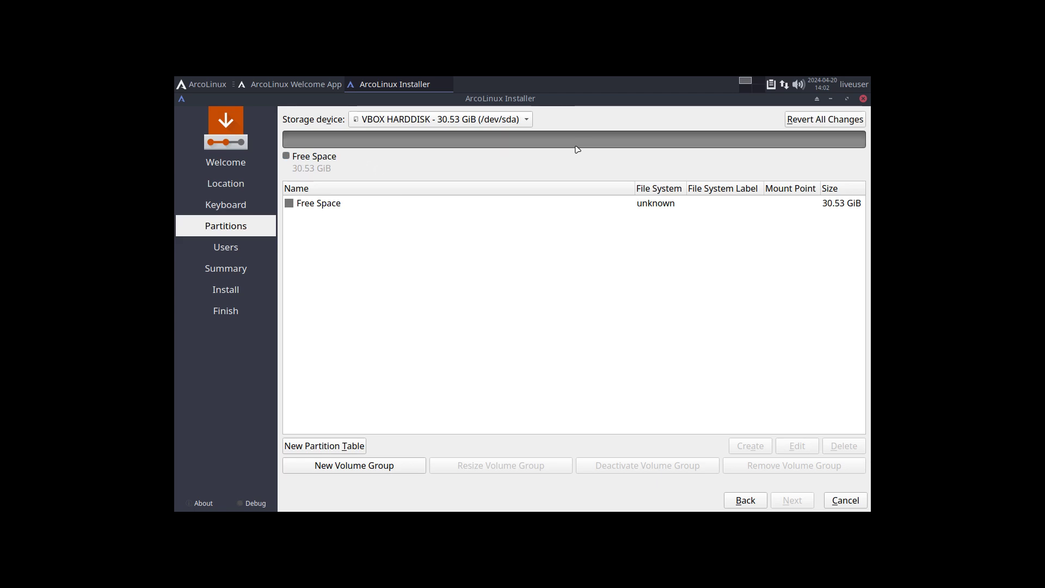
- Create a new GUID Partition Table (GPT) on the disk
click(338, 447)
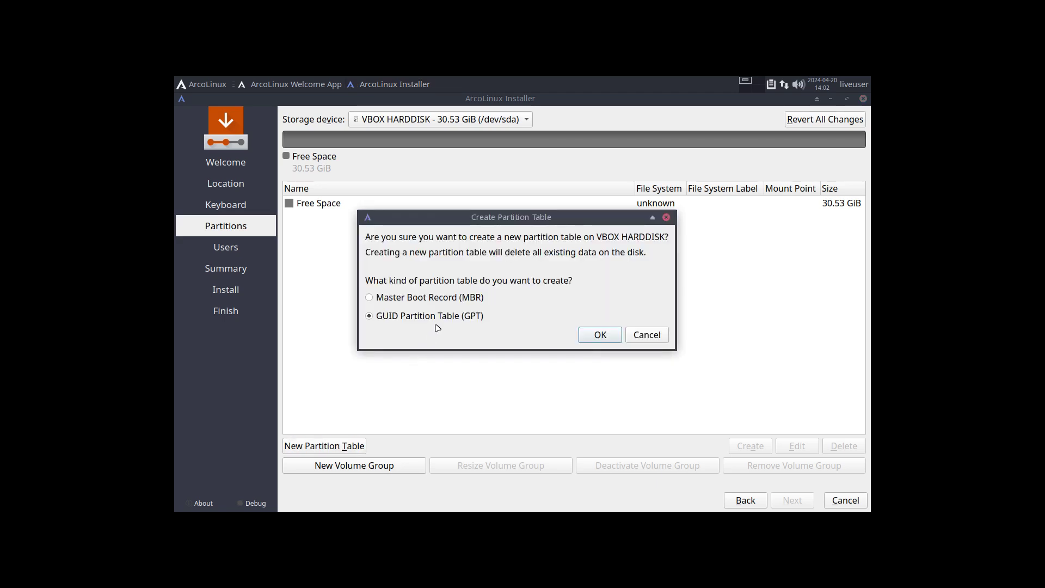
click(440, 297)
click(412, 320)
click(600, 335)
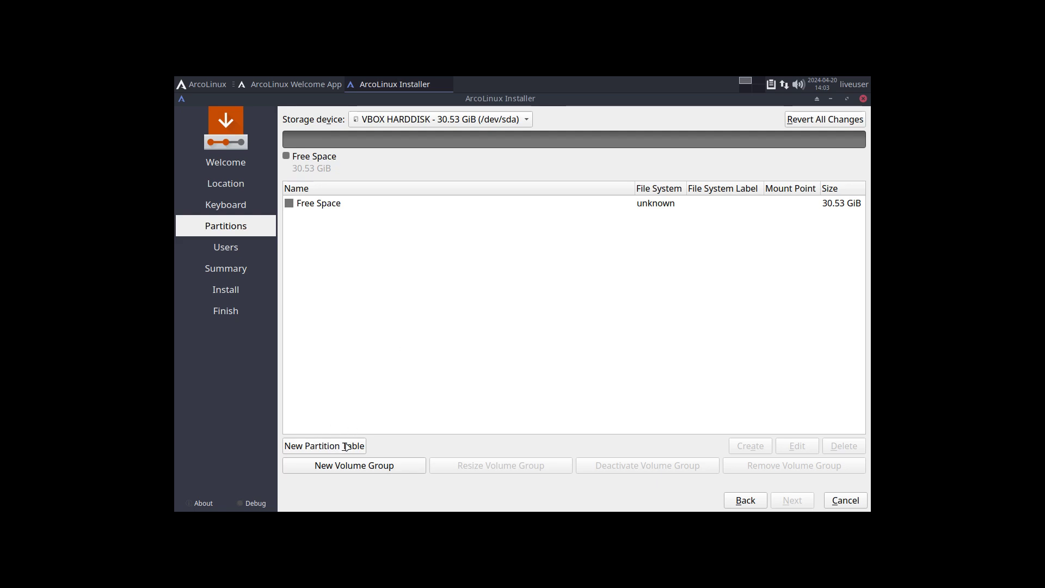
- Create a whole-disk FAT32 partition labelled efi at /boot/efi with the boot flag, then select it
click(335, 208)
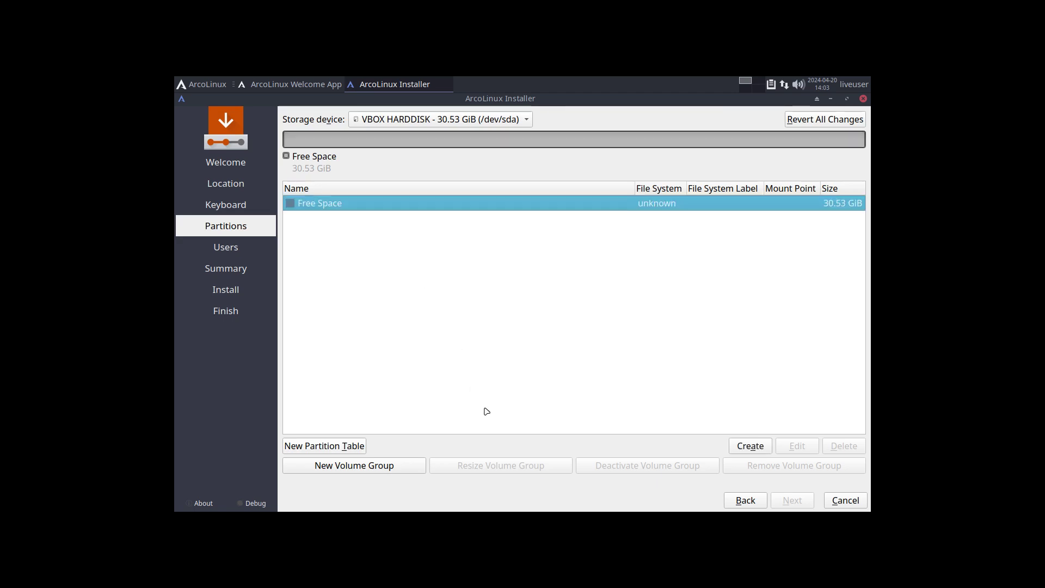
click(741, 447)
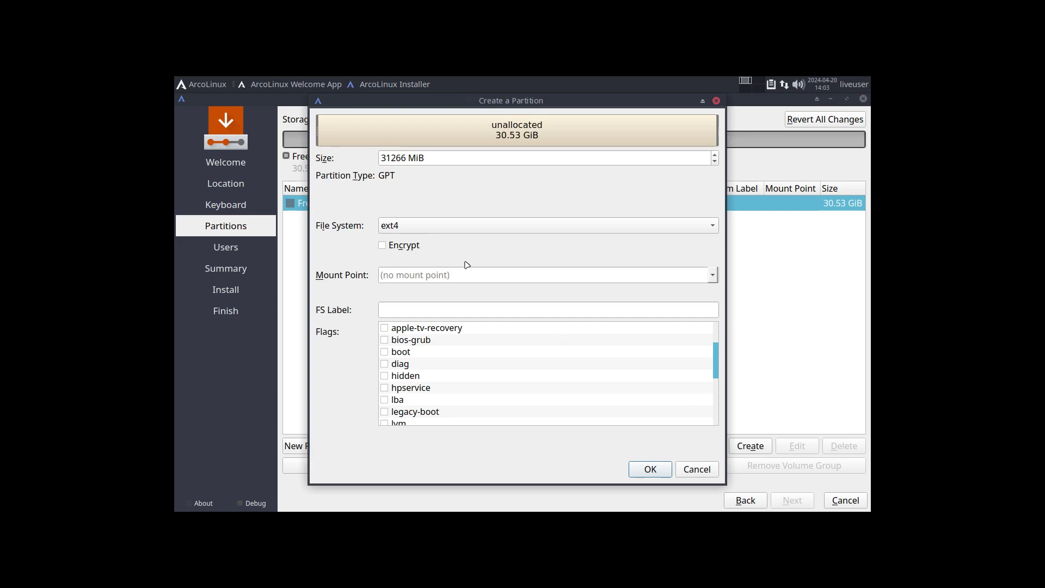
click(422, 227)
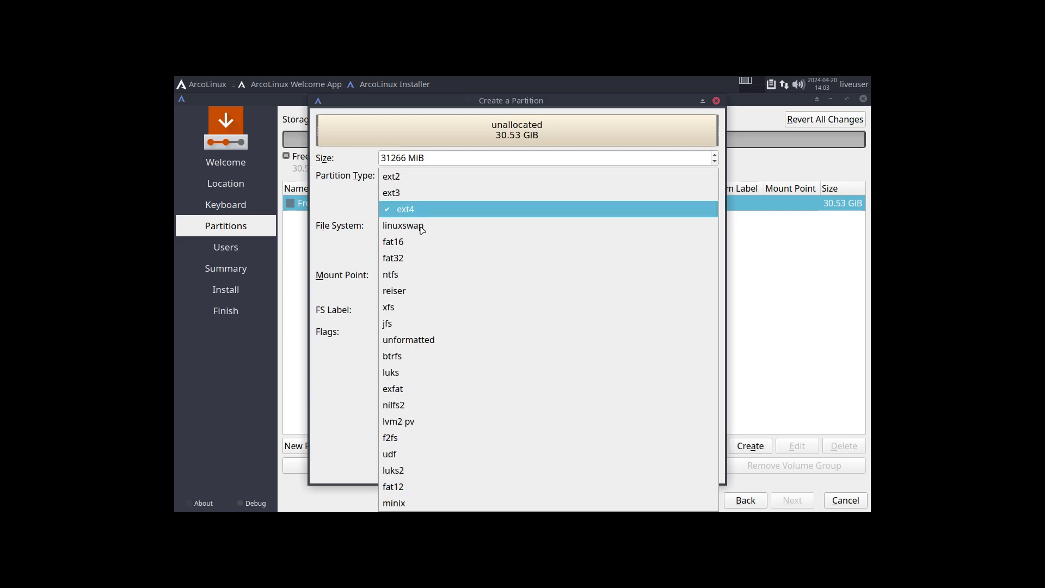
click(419, 260)
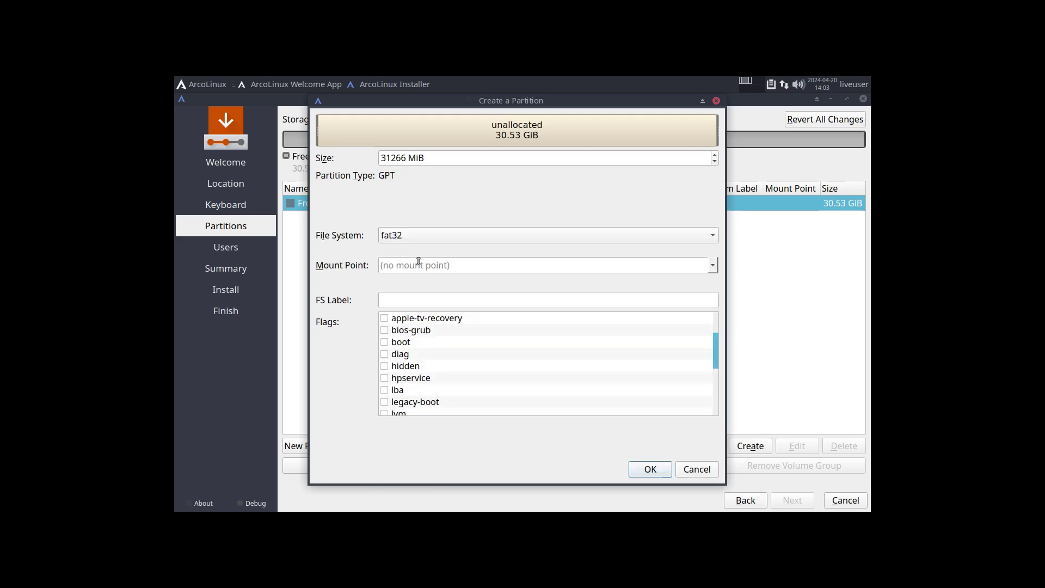
click(384, 345)
click(712, 266)
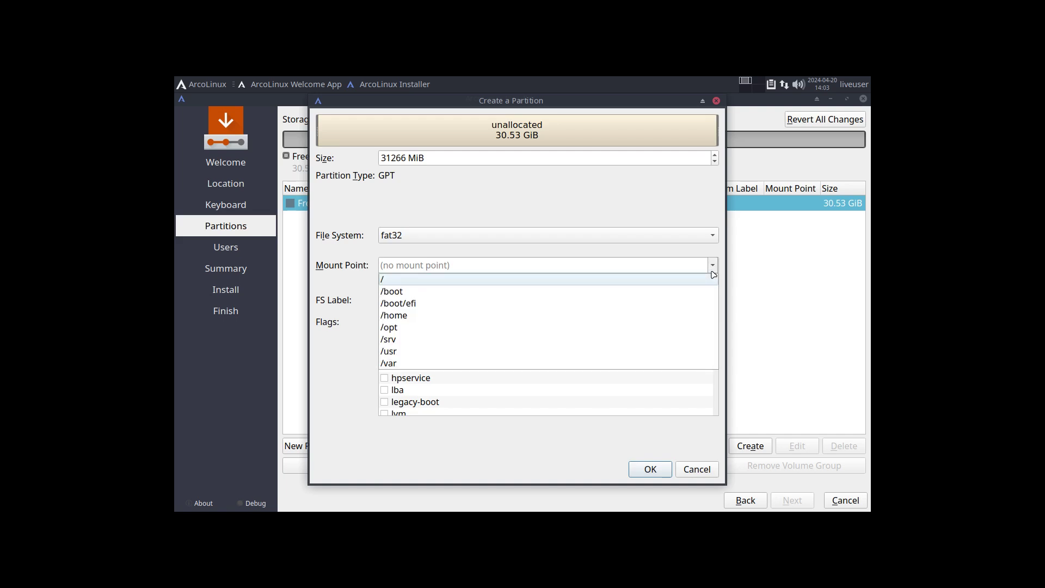
click(495, 307)
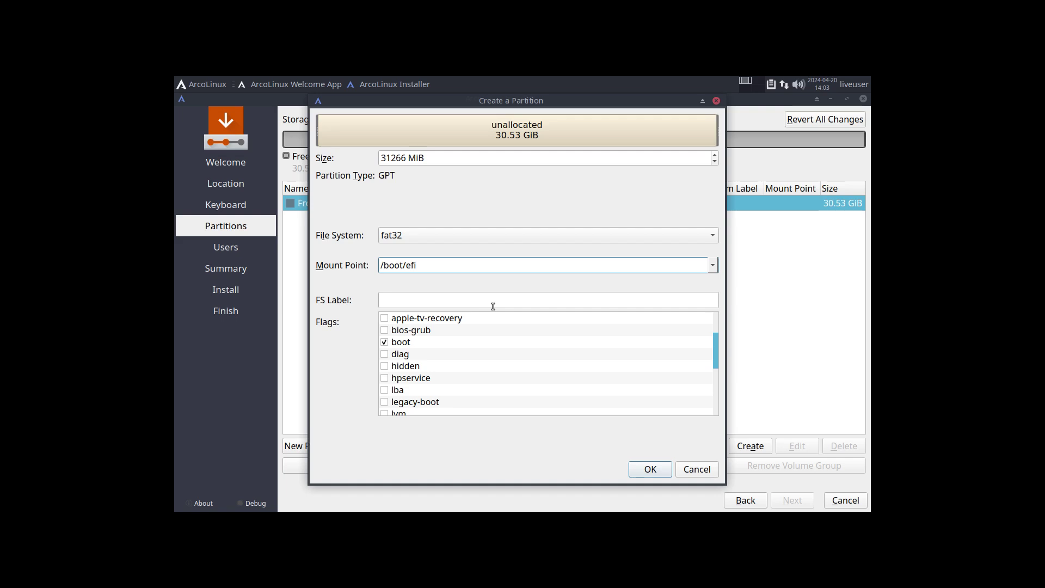
click(399, 302)
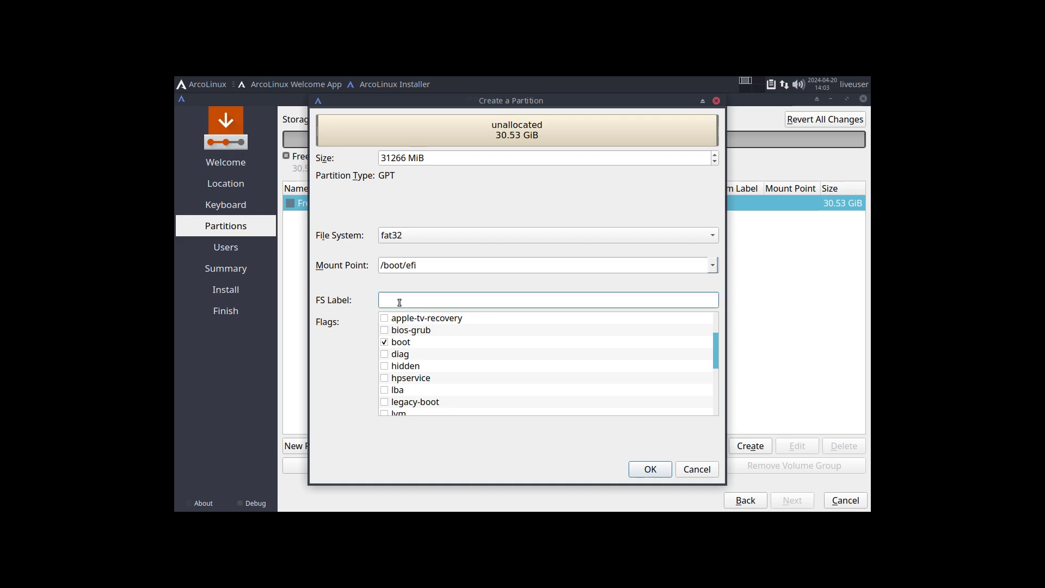
text(efi)
click(649, 470)
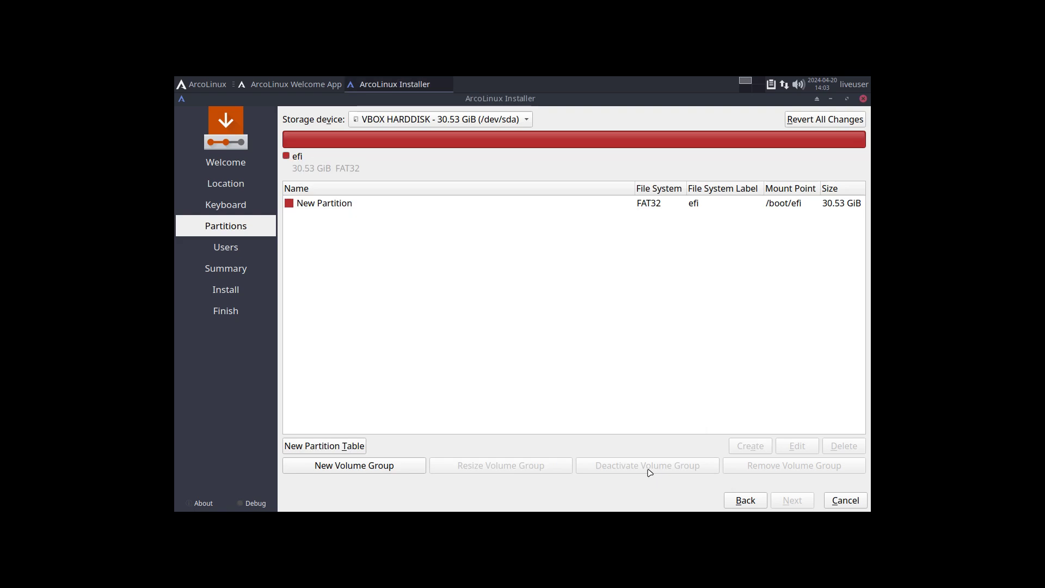
click(345, 207)
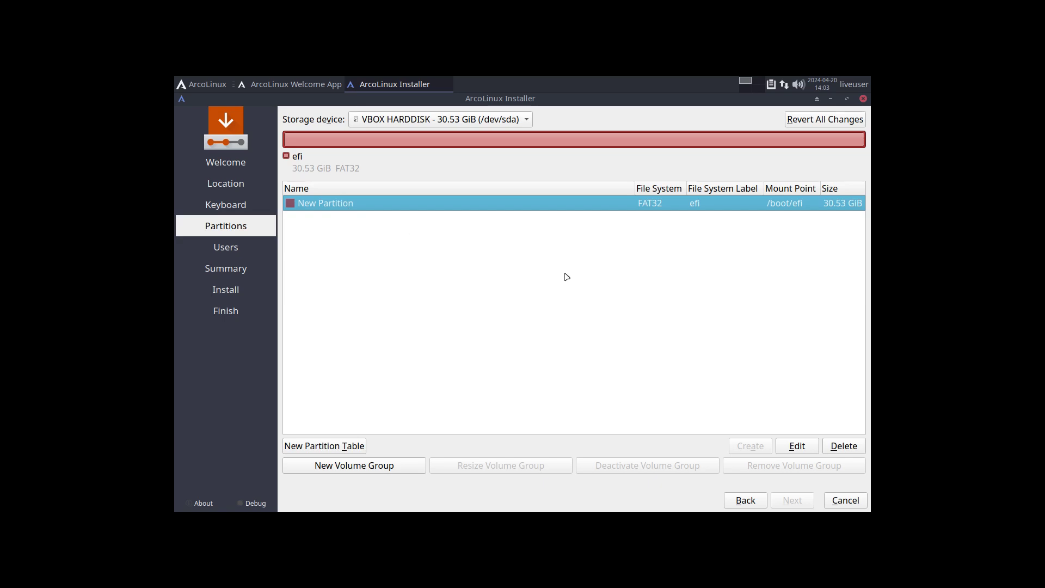
- Delete the oversized efi partition and start a new 2000 MiB partition in the free space
click(842, 449)
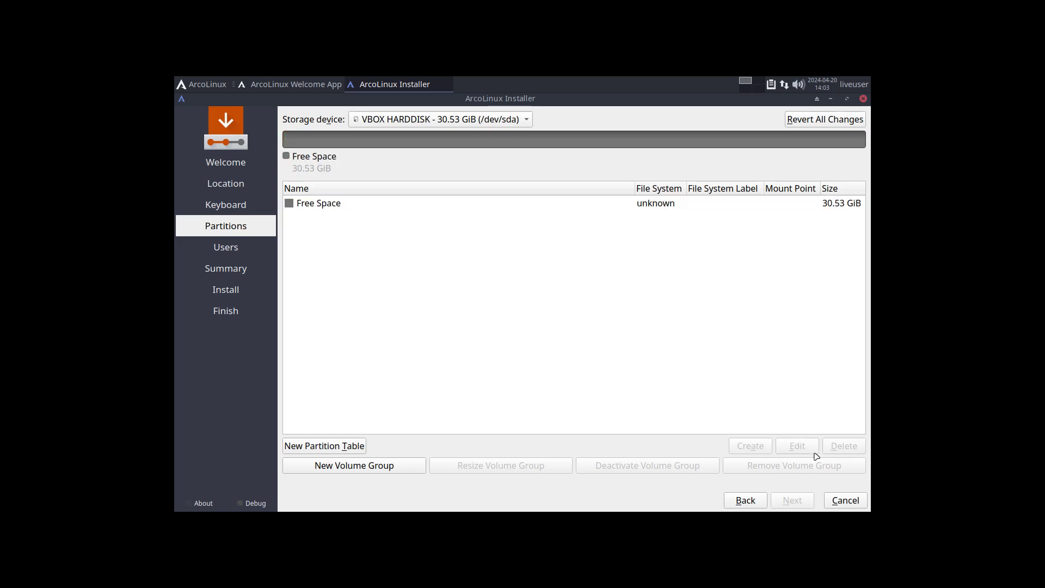
click(375, 204)
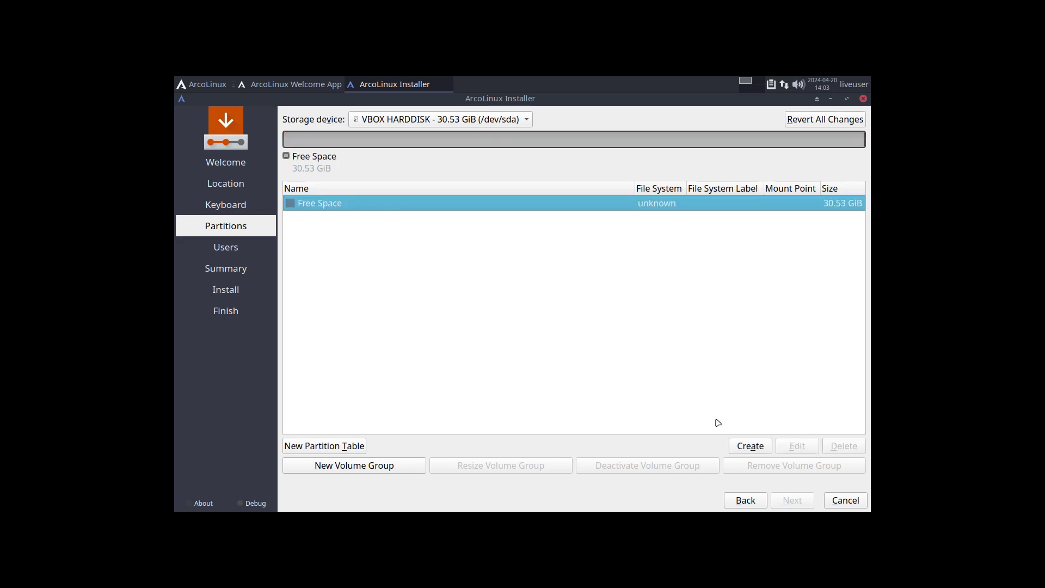
click(757, 451)
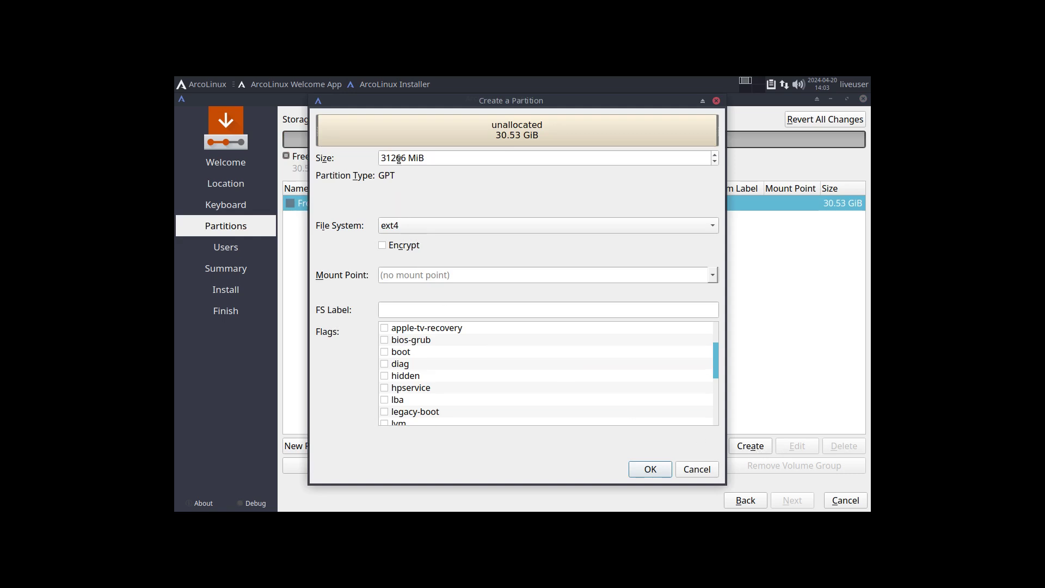
drag(391, 157, 379, 159)
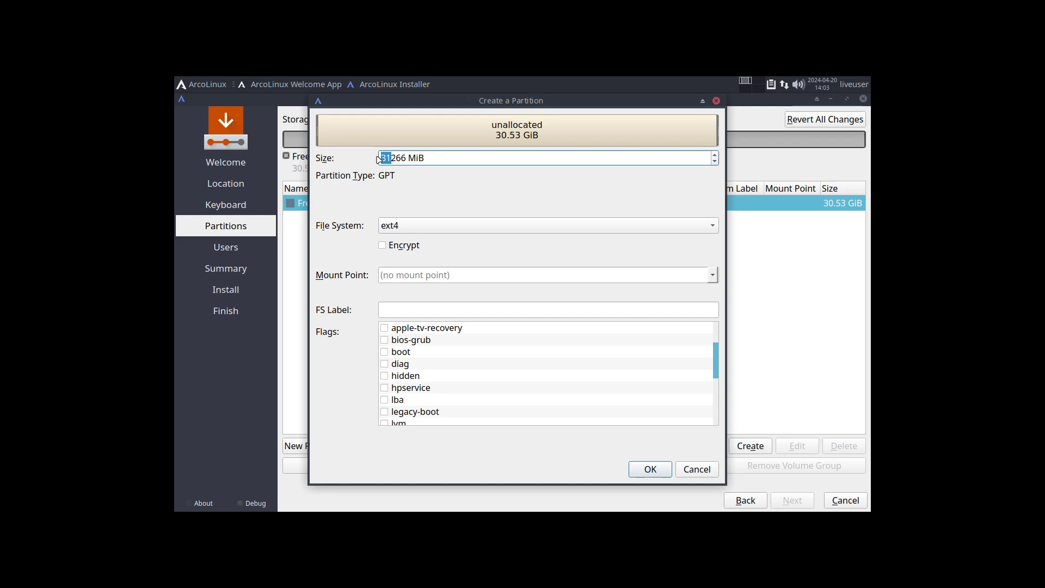
text(2)
key(Delete)
key(Delete)
key(Delete)
text(000)
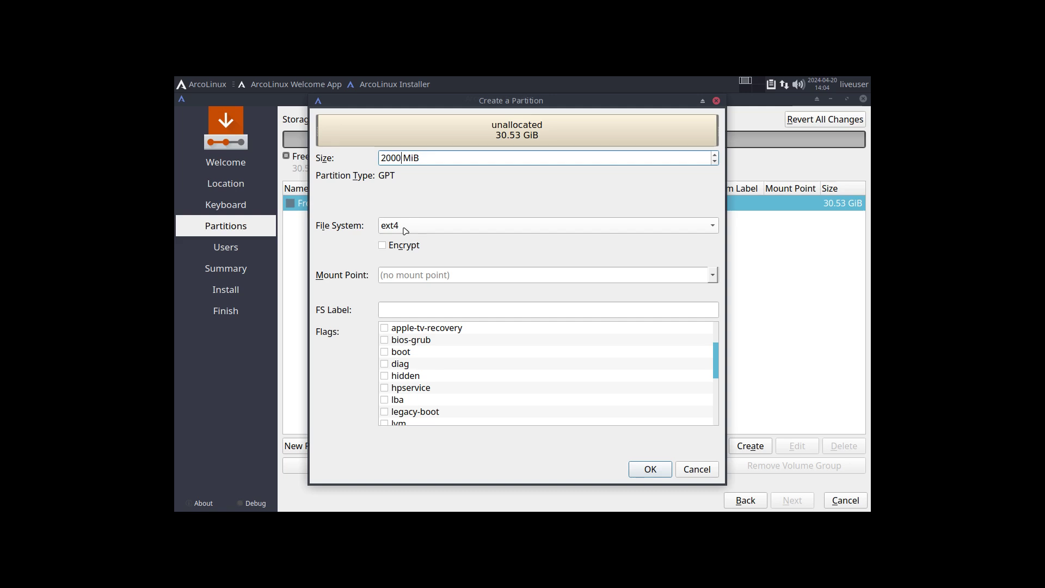
- Make the new partition FAT32, mounted at /boot/efi, boot flag on, labelled efi
click(405, 227)
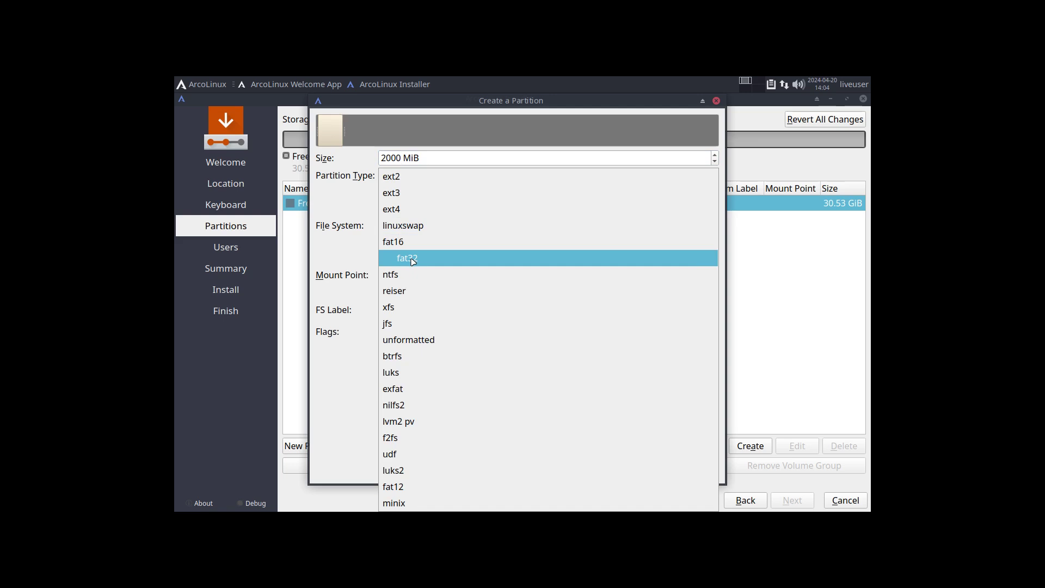
click(413, 262)
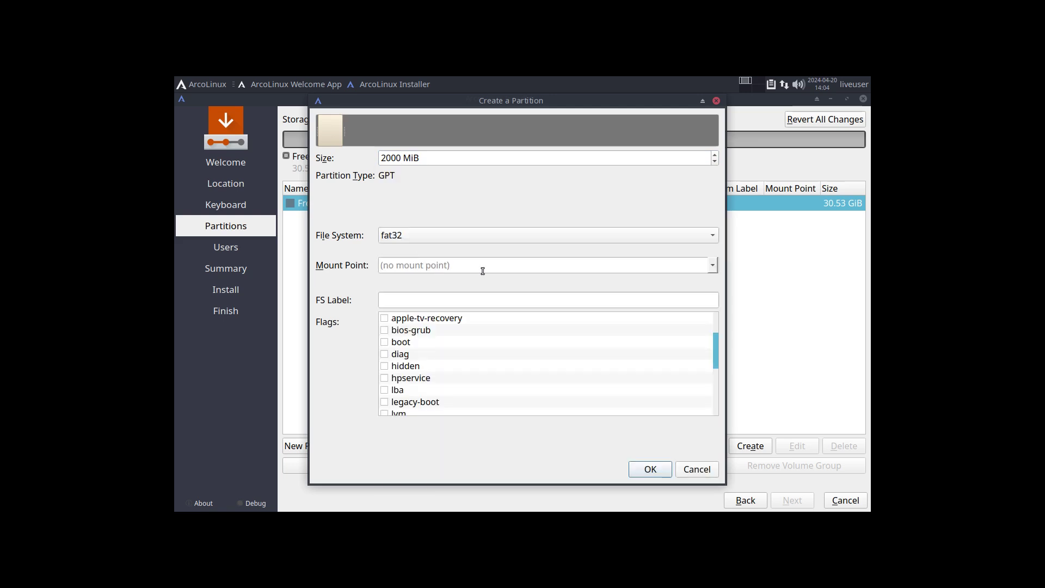
click(711, 269)
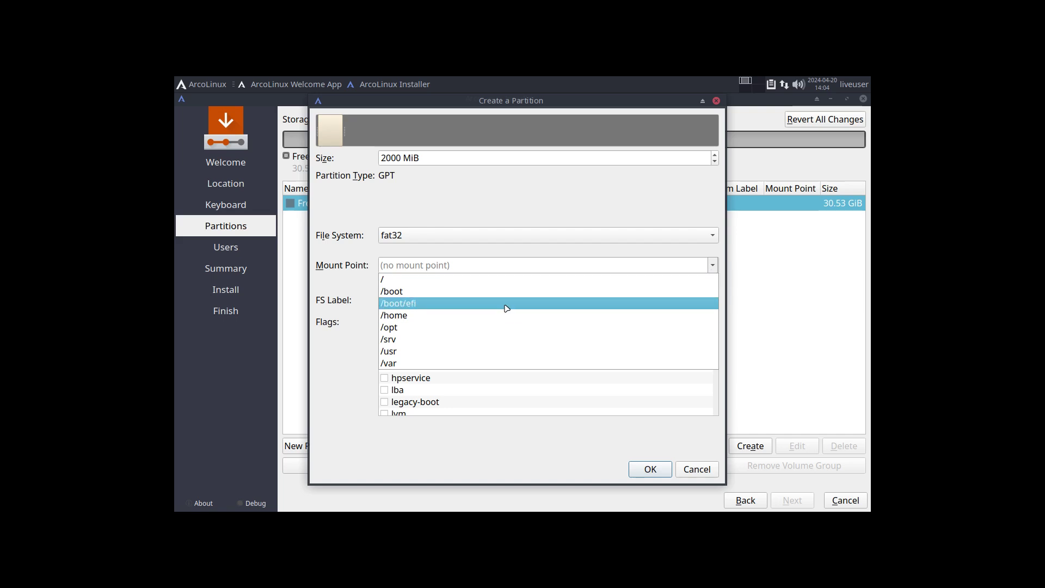
click(503, 303)
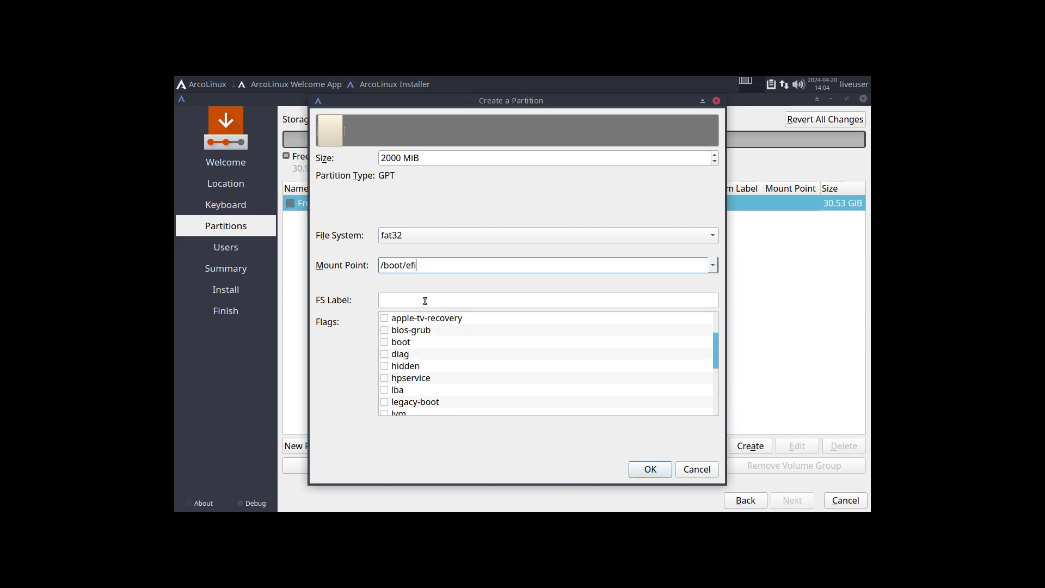
click(385, 341)
click(383, 342)
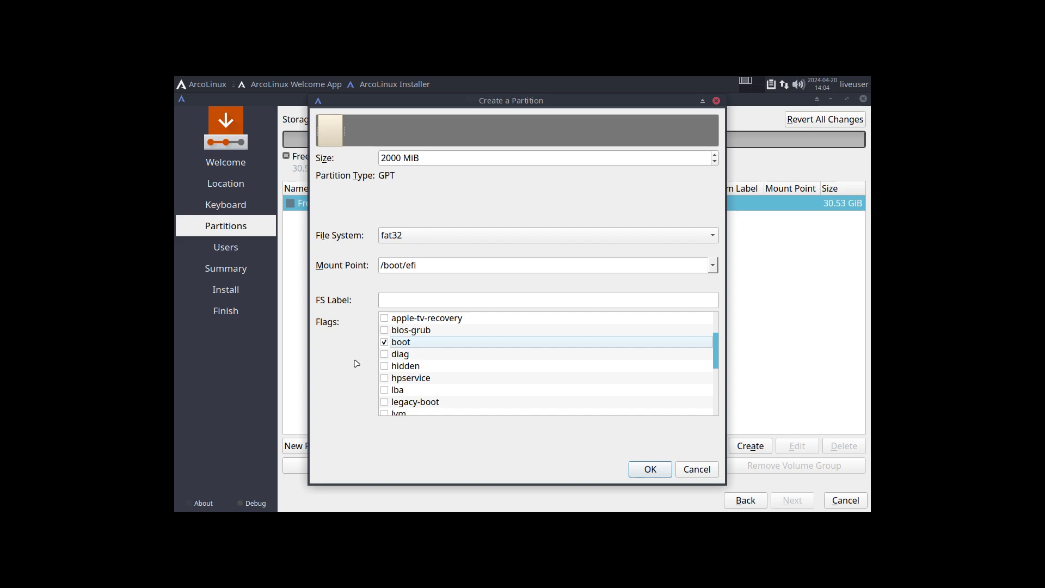
click(386, 343)
click(404, 298)
text(e)
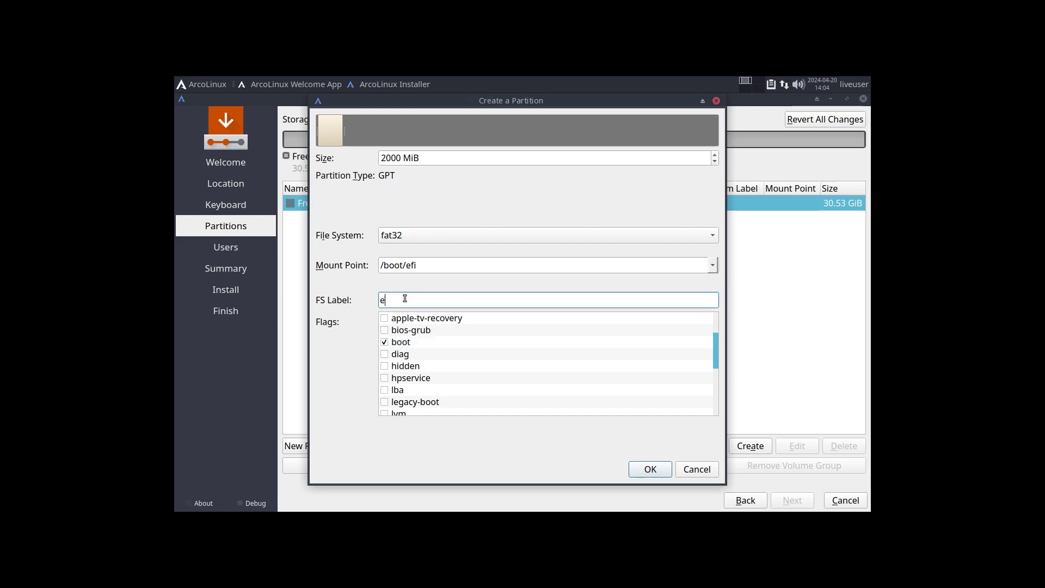
text(fi)
click(649, 468)
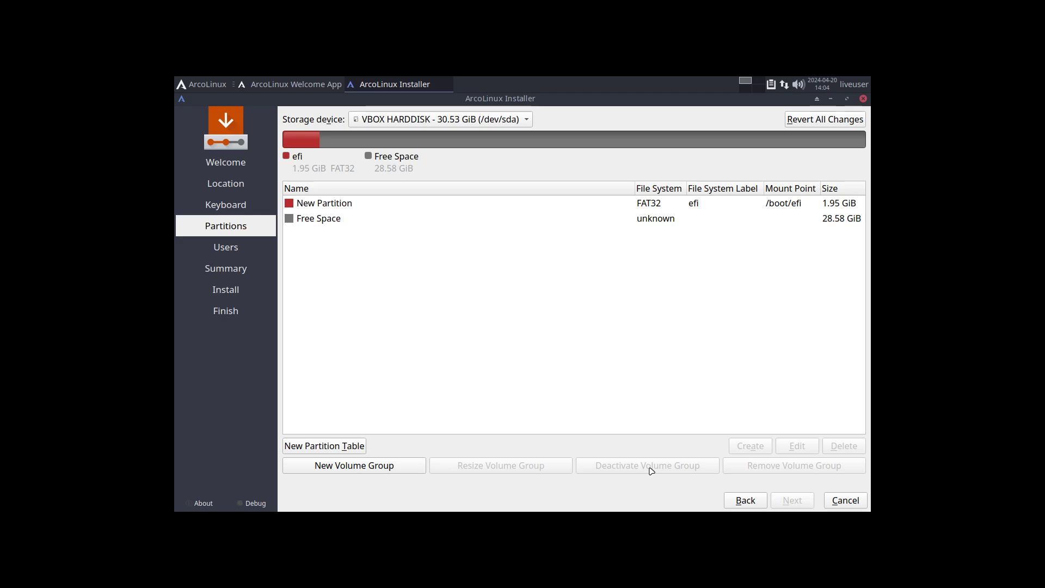
- Create an ext4 partition in the remaining 28.58 GiB, mounted at / and labelled root
click(335, 220)
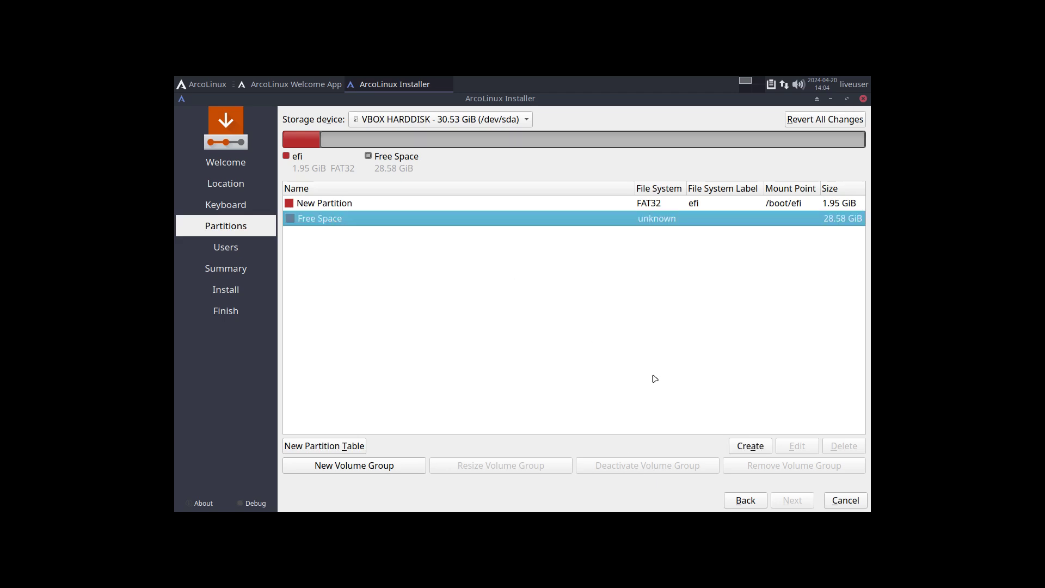
click(750, 446)
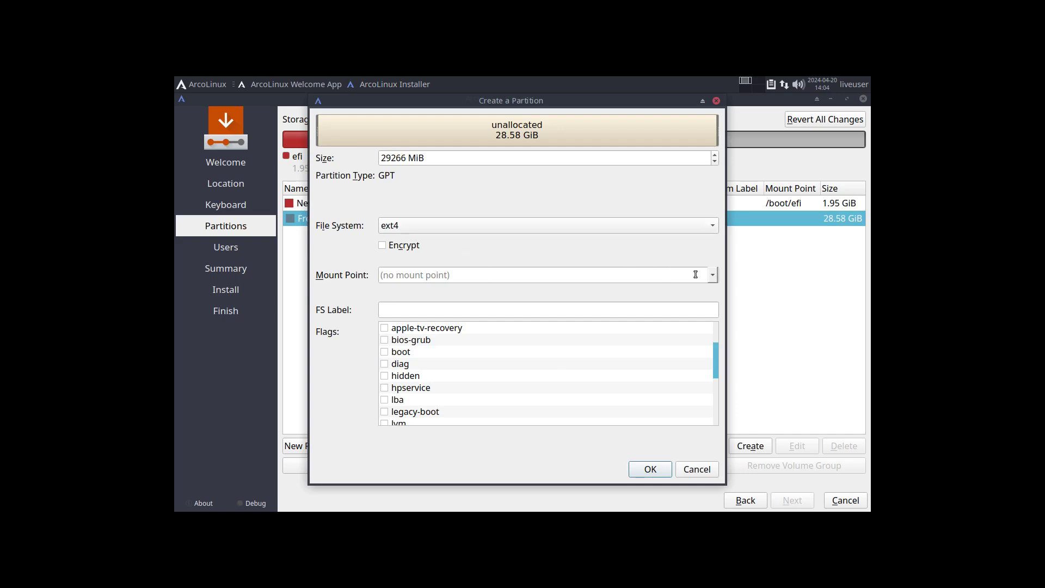
click(712, 275)
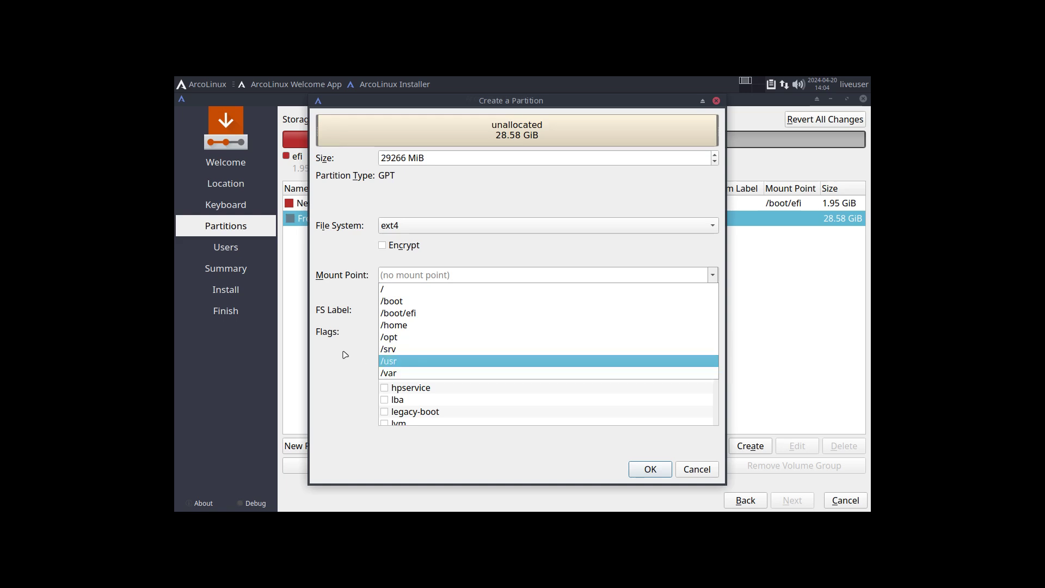
click(398, 291)
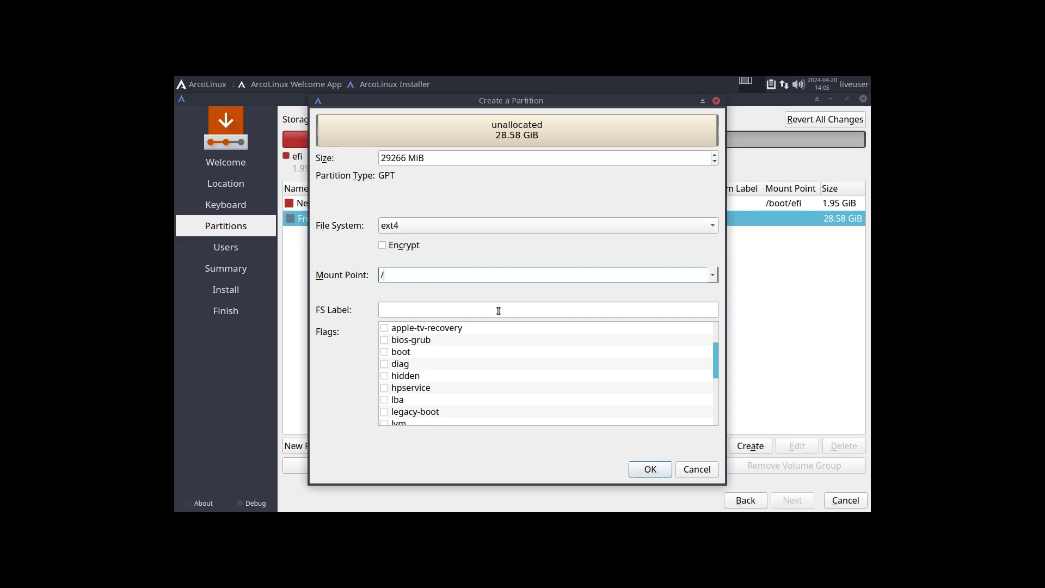
click(410, 311)
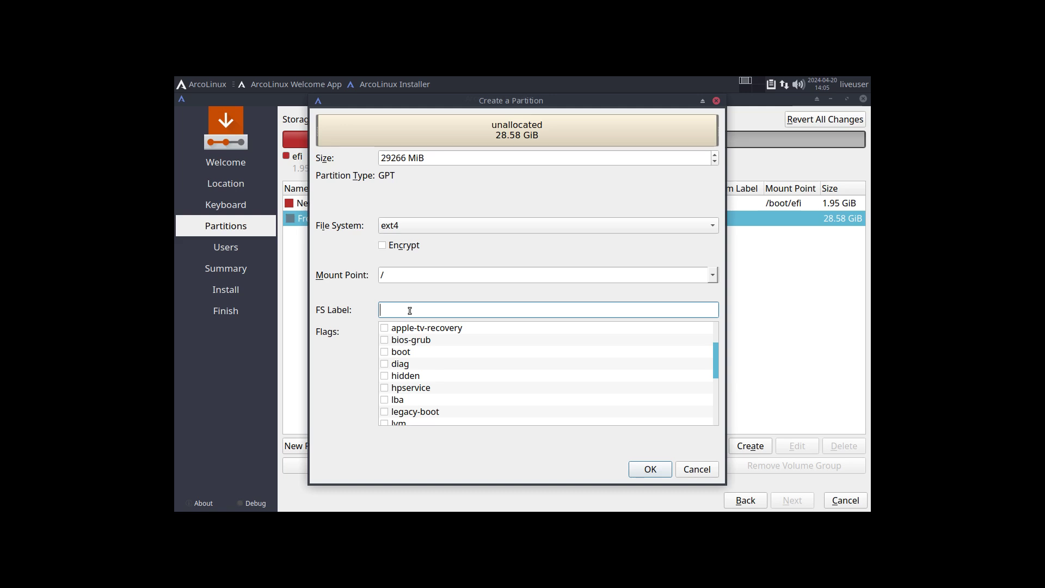
text(root)
click(652, 473)
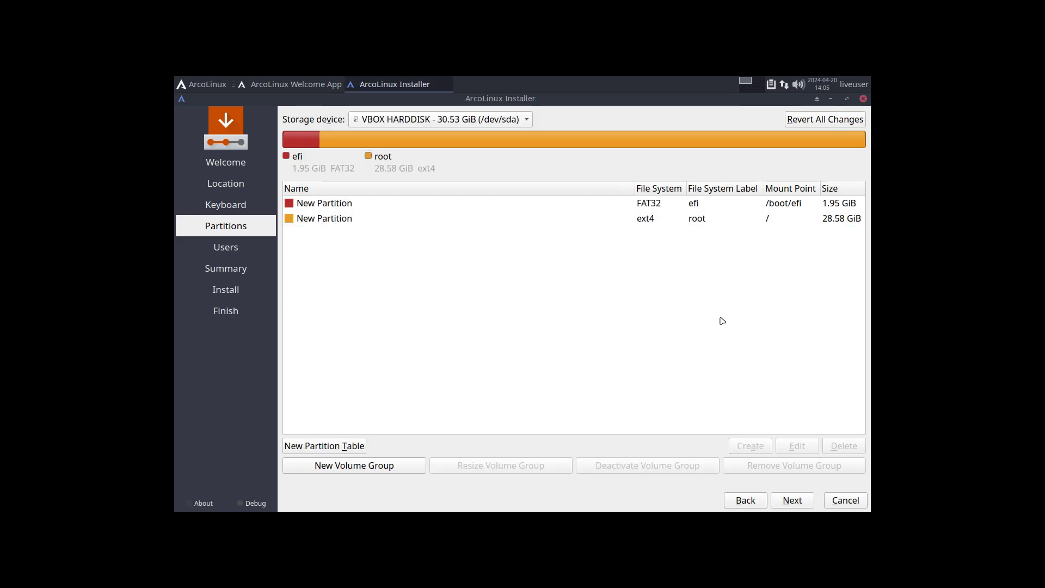
click(708, 228)
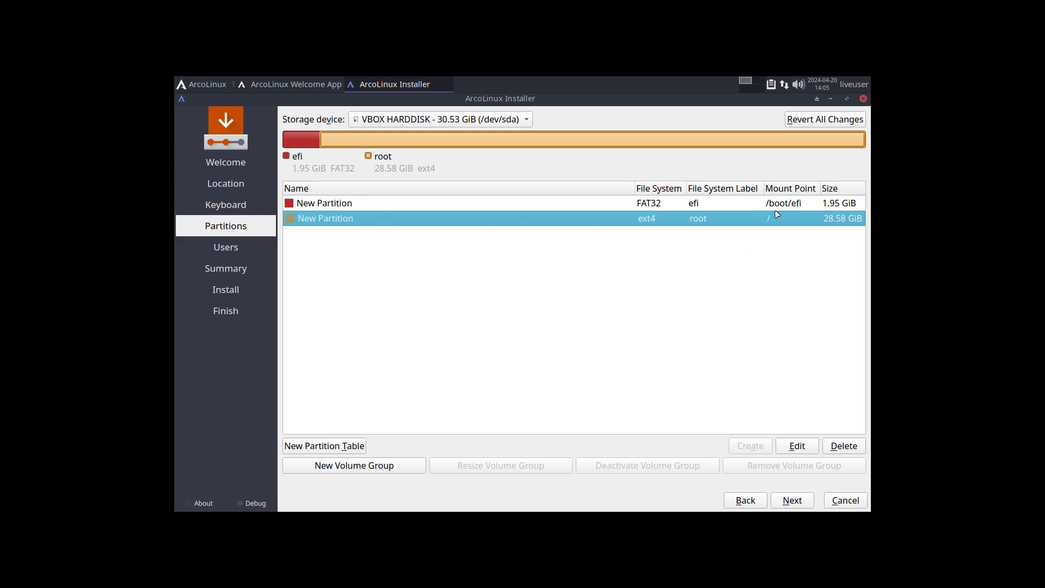
click(799, 502)
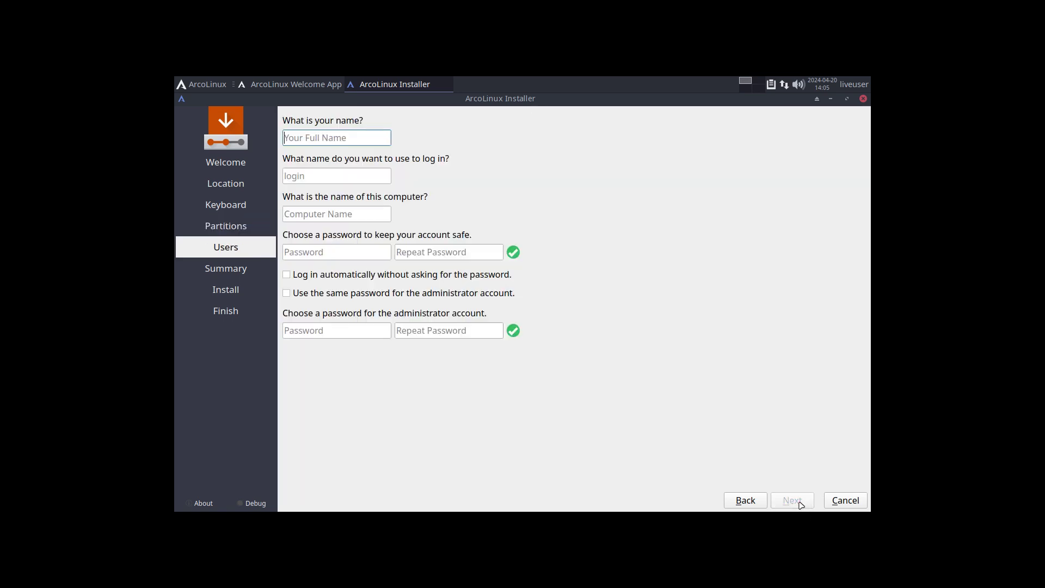
text(erik)
key(Tab)
key(Tab)
key(Tab)
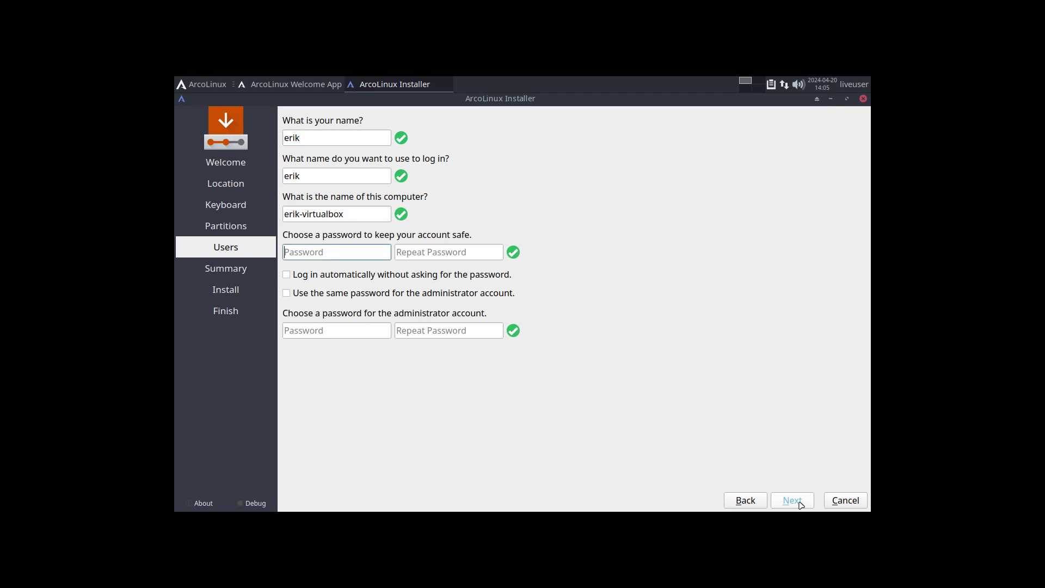
text(test)
key(Tab)
text(test)
key(Tab)
key(space)
key(Tab)
key(space)
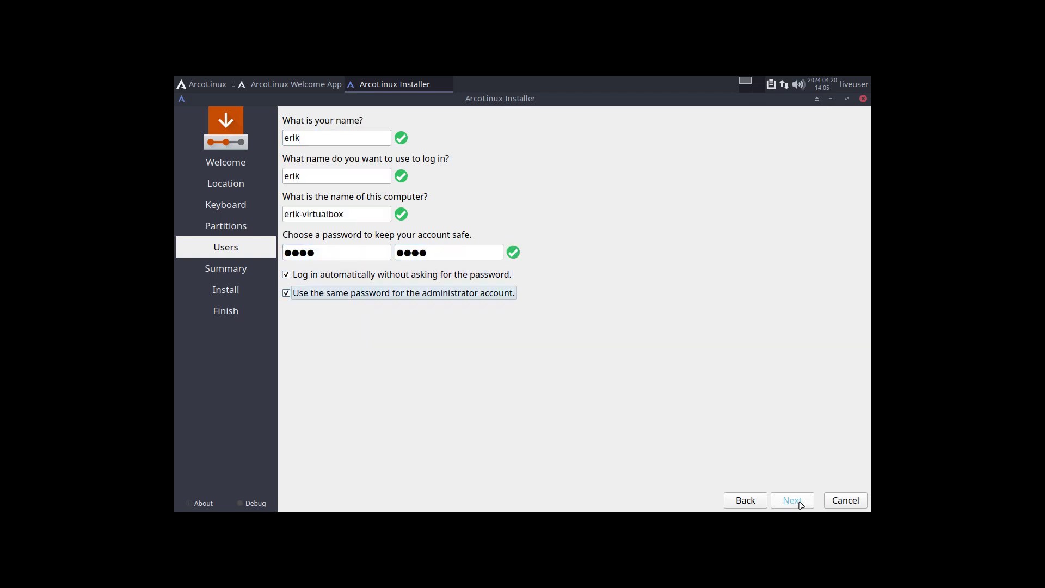
click(800, 502)
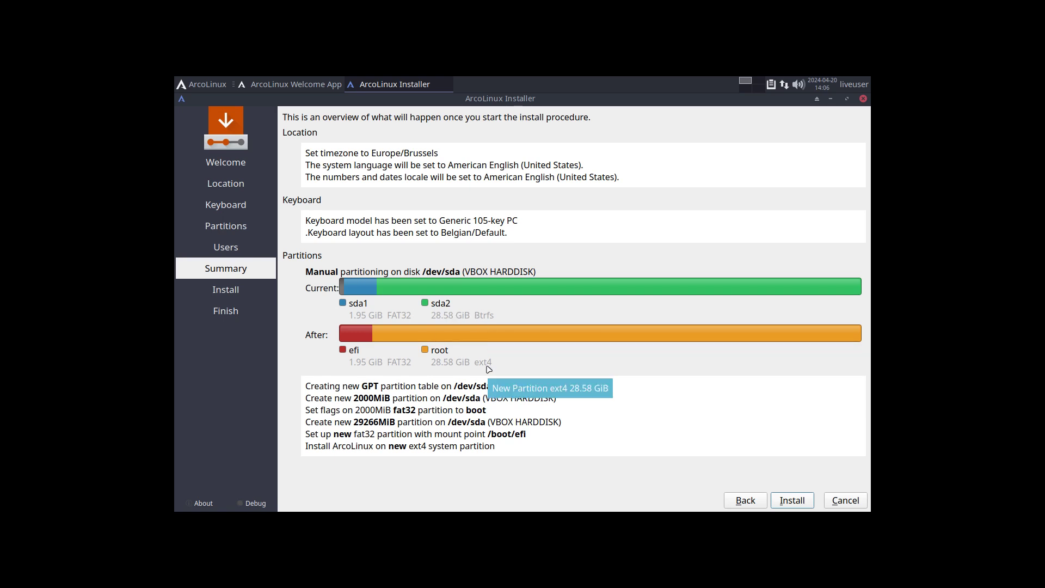
click(792, 500)
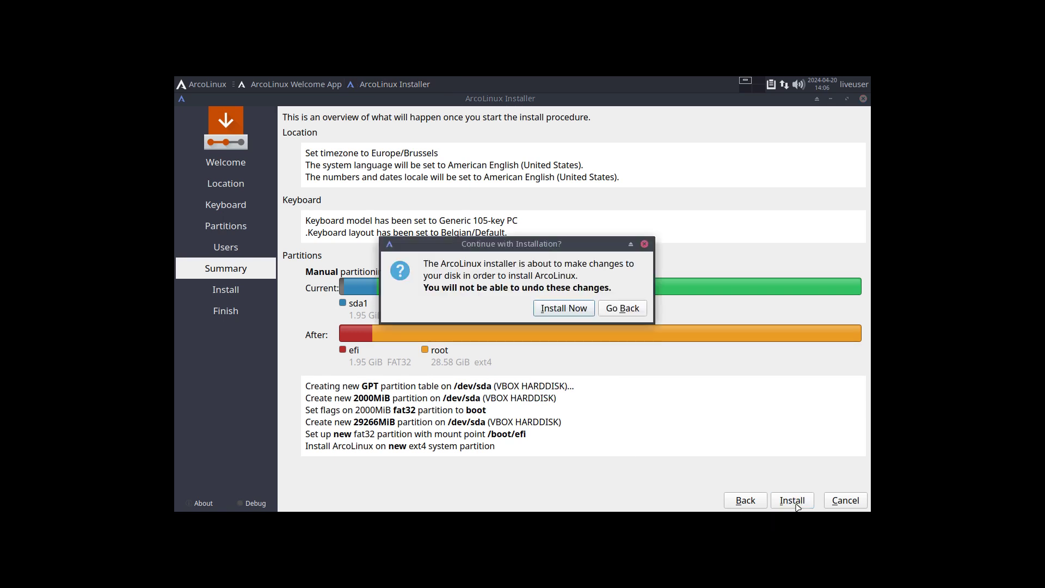
click(577, 309)
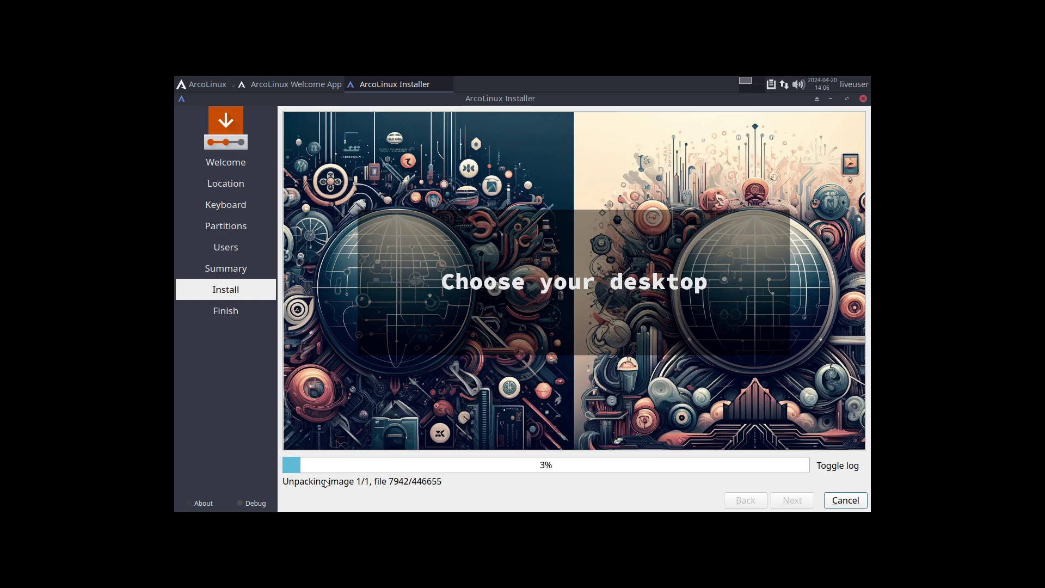
click(819, 467)
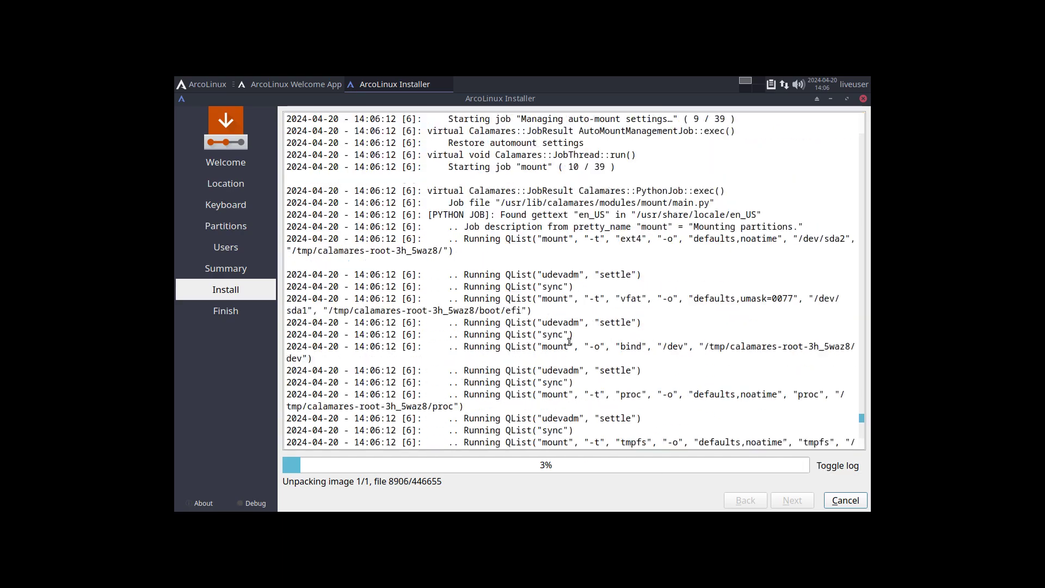
scroll(569, 342, up, 15)
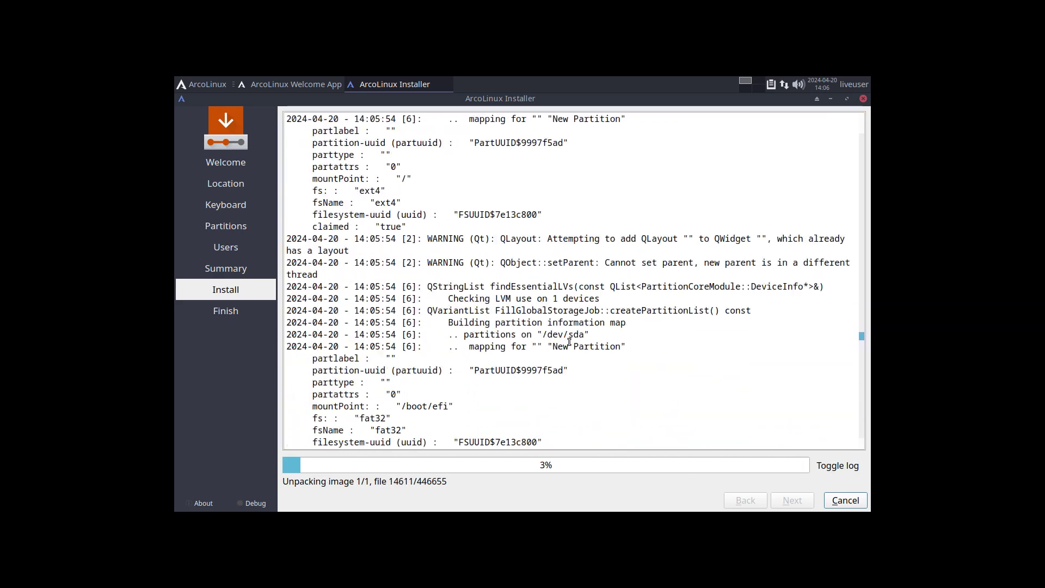
scroll(569, 342, up, 15)
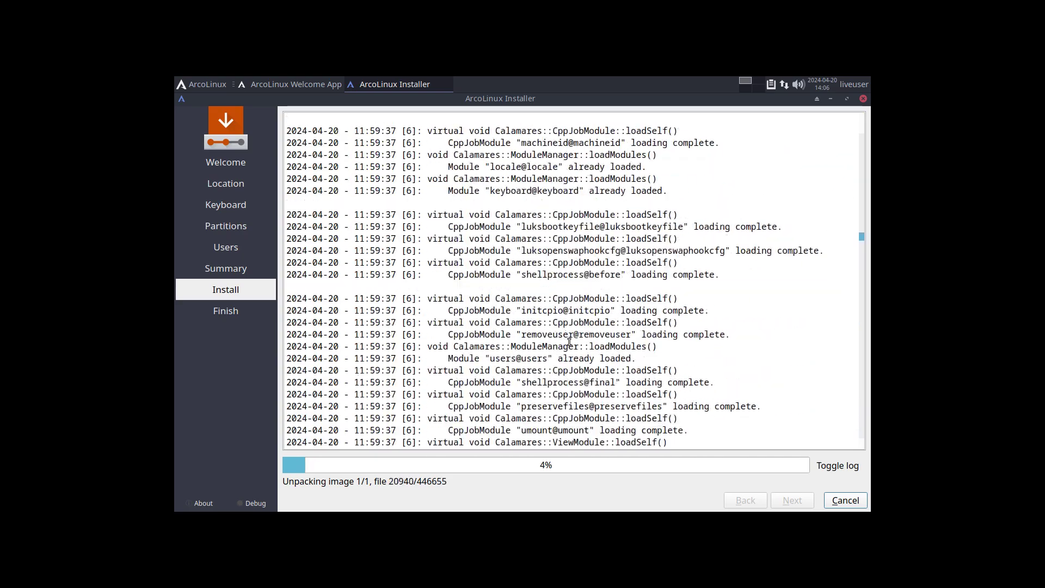
scroll(569, 341, down, 10)
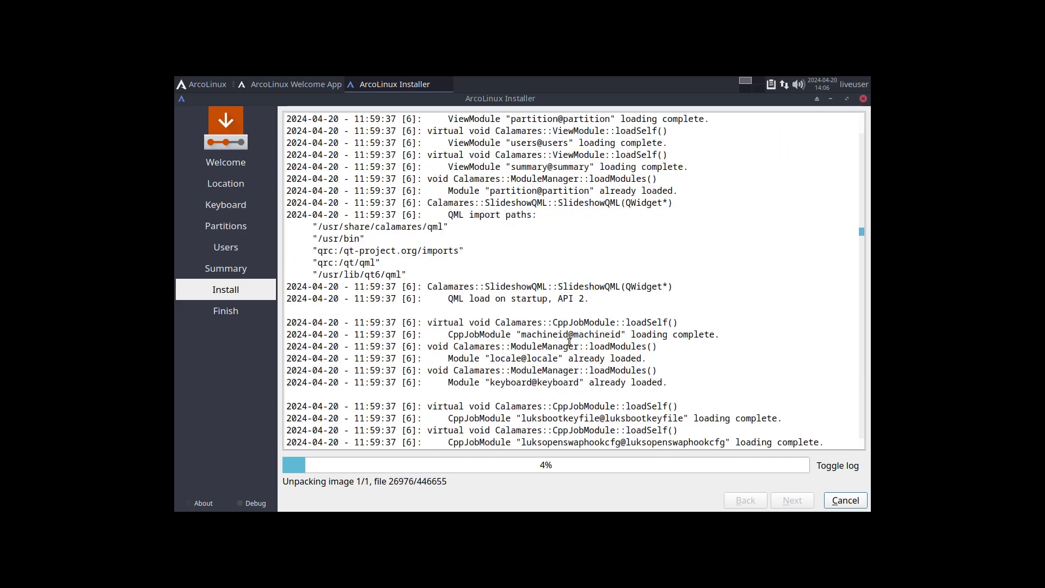
scroll(568, 342, up, 10)
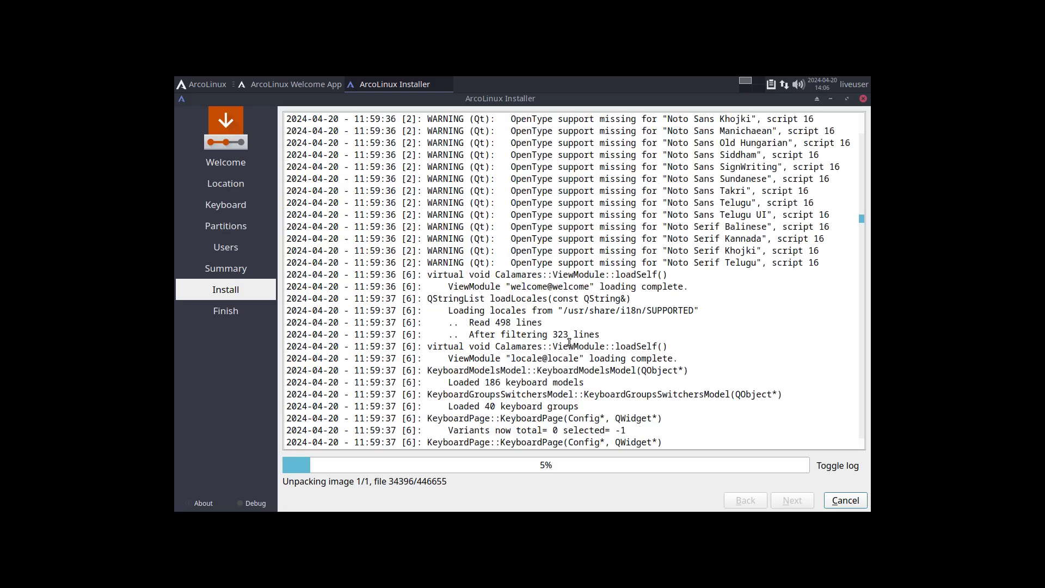
scroll(568, 342, up, 5)
scroll(569, 349, down, 12)
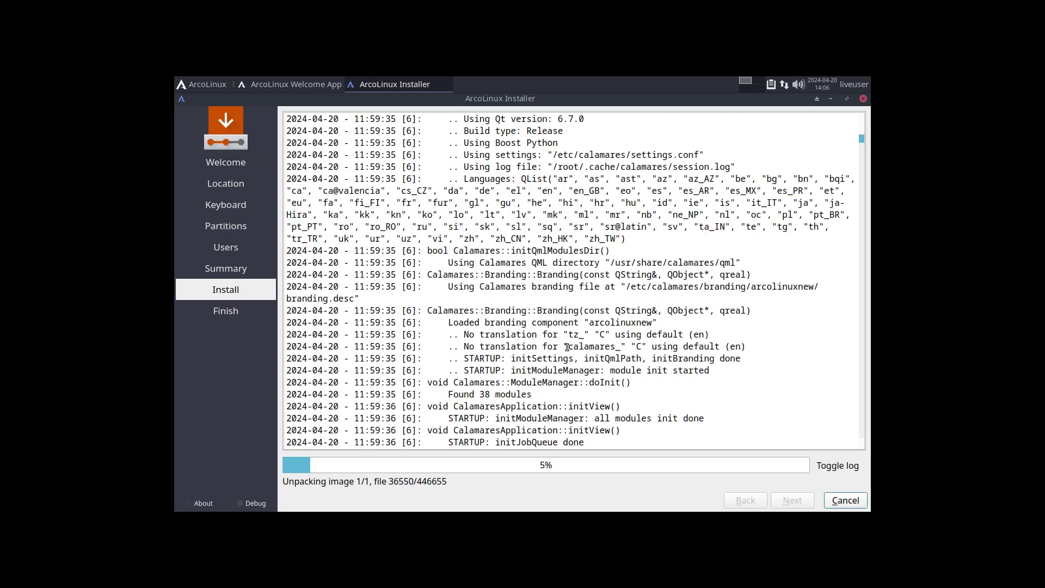
scroll(569, 350, down, 12)
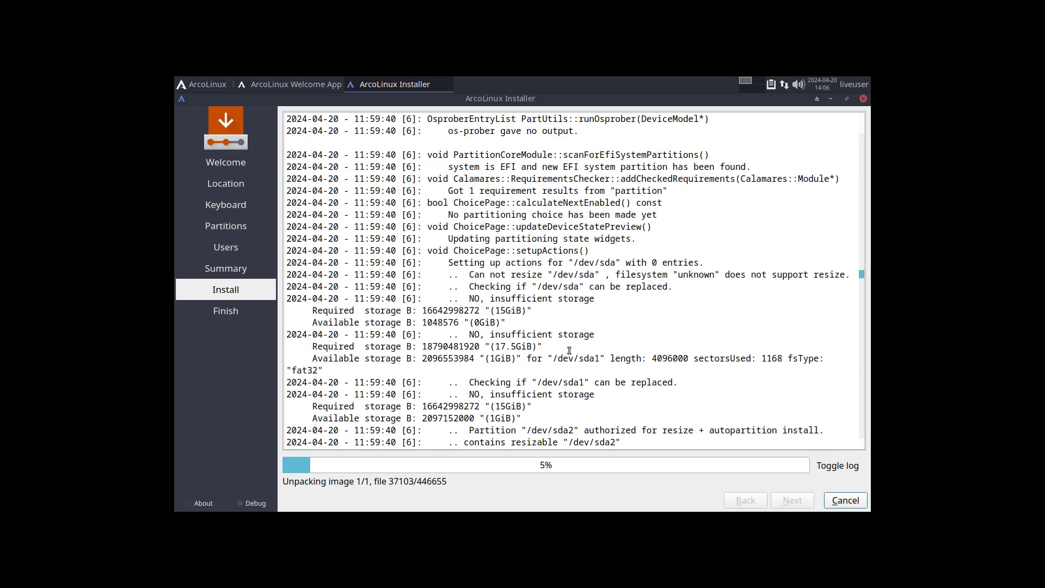
scroll(556, 223, down, 2)
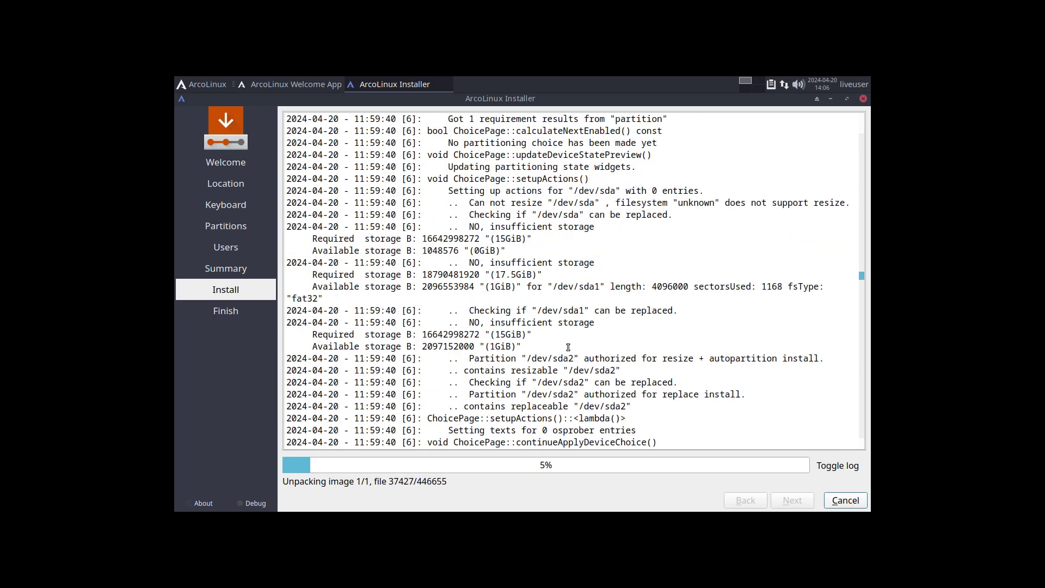
double_click(595, 215)
click(577, 287)
drag(577, 287, 632, 287)
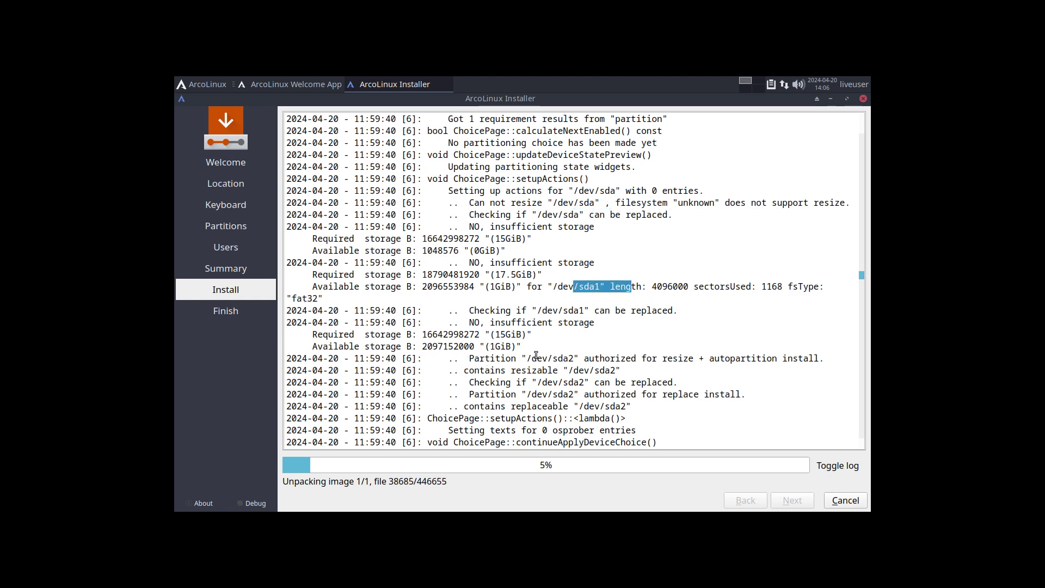
drag(537, 358, 642, 358)
scroll(713, 357, down, 10)
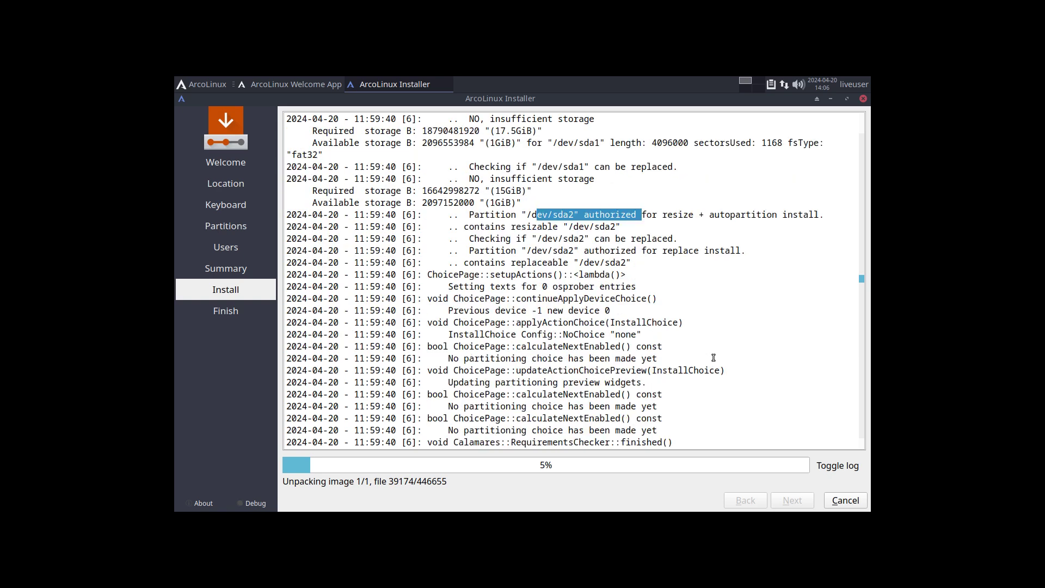
scroll(712, 357, down, 2)
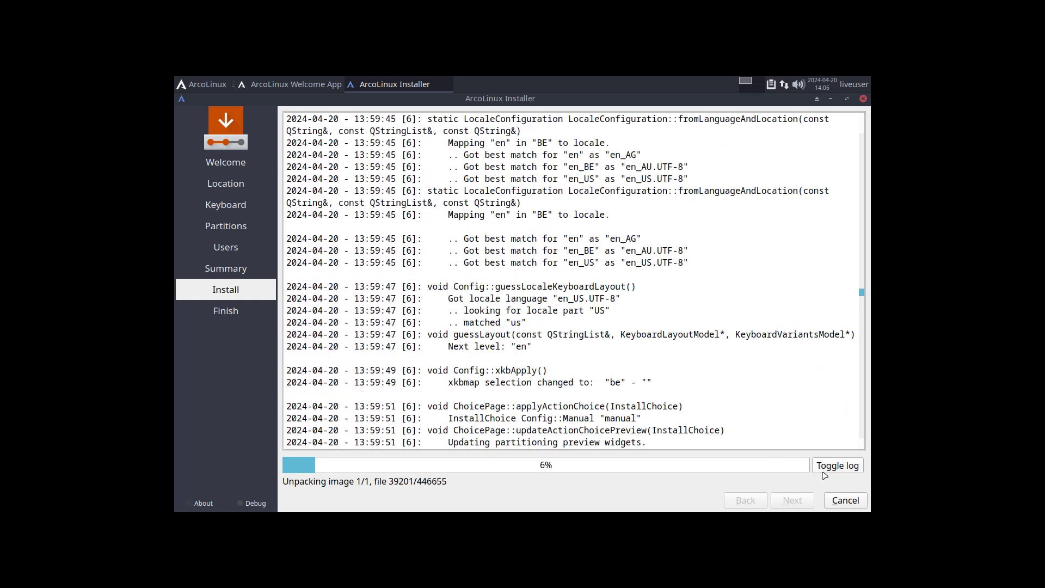
click(840, 466)
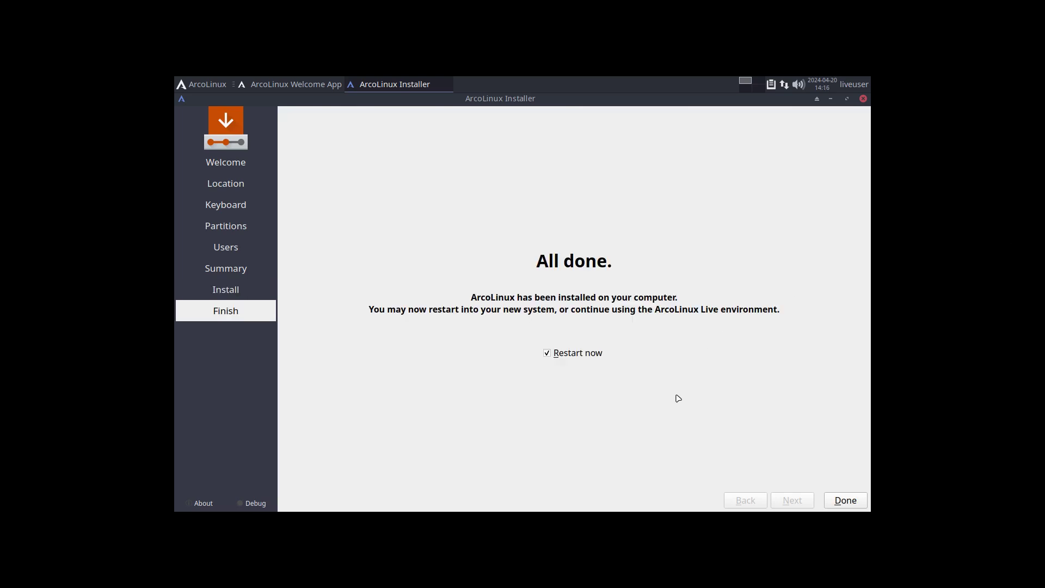
click(845, 501)
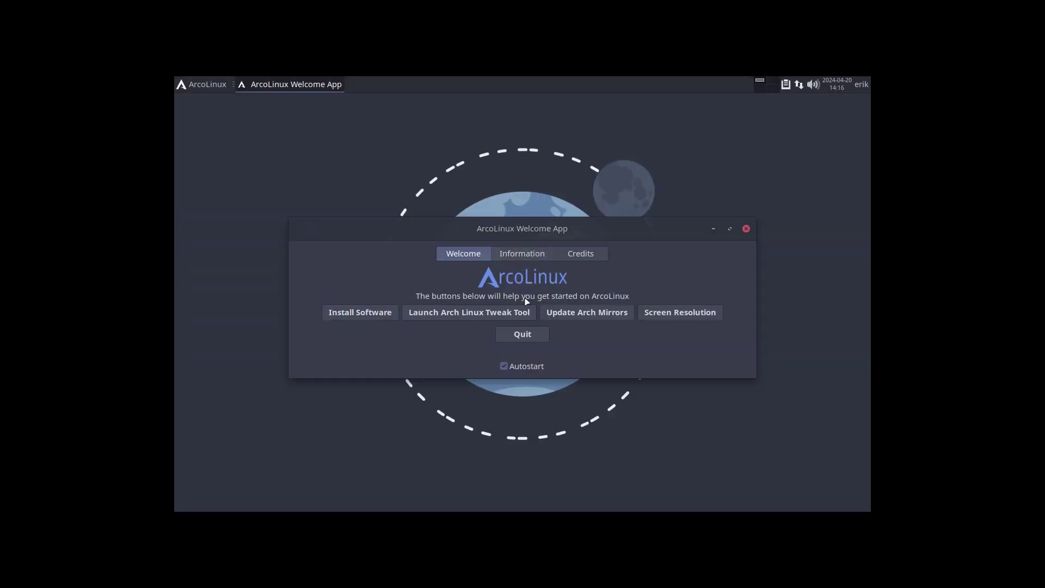
click(522, 334)
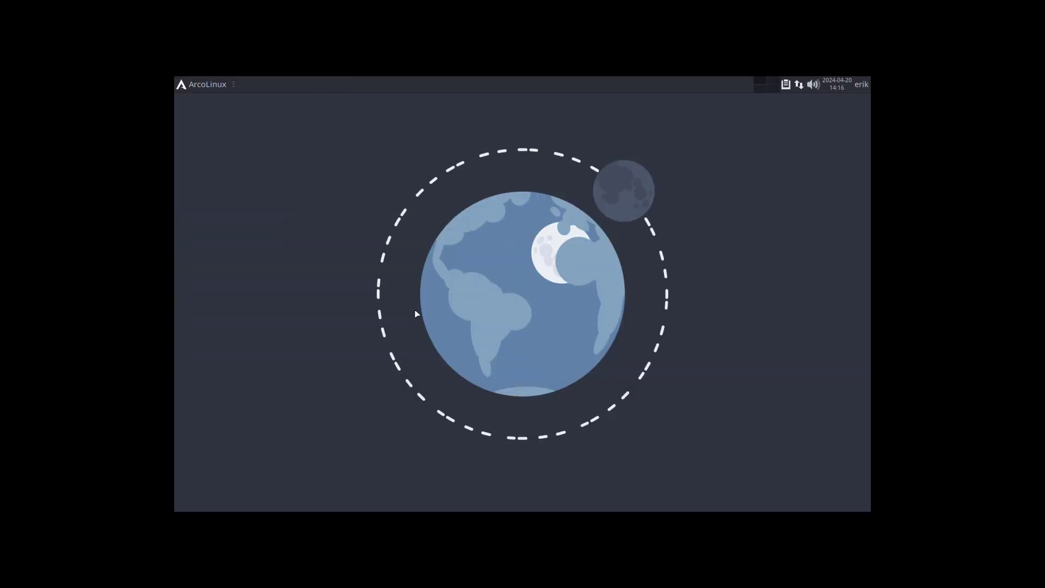
key(ctrl+alt+Return)
text(duf)
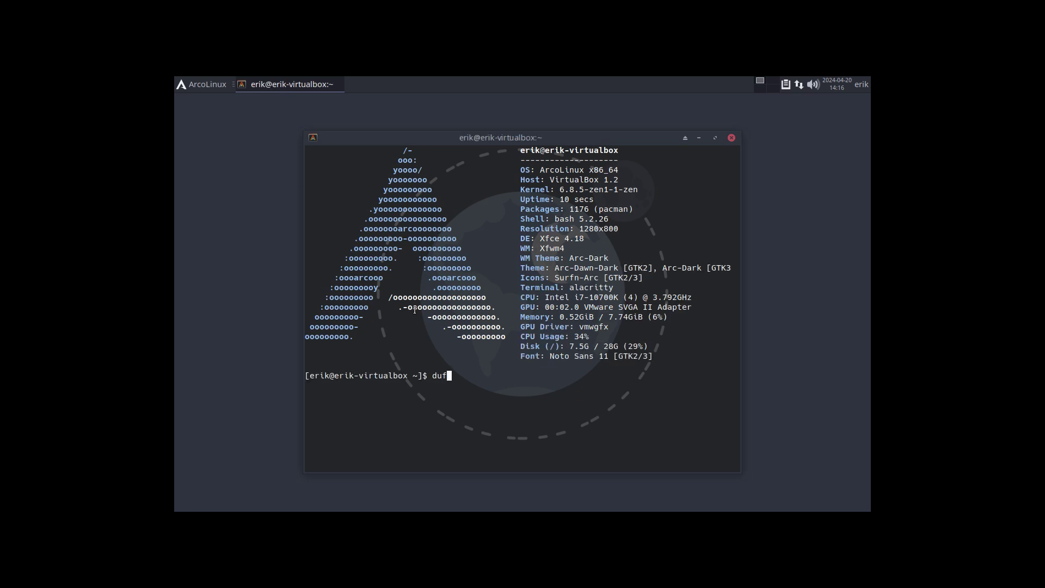
key(Return)
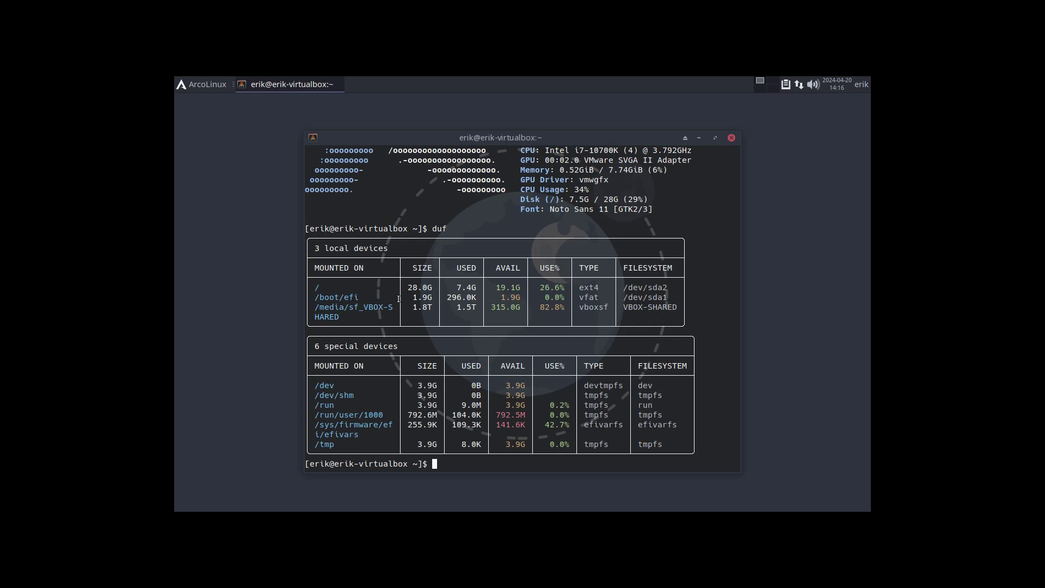
triple_click(568, 288)
click(556, 287)
drag(541, 288, 568, 289)
click(551, 296)
drag(478, 297, 452, 297)
triple_click(317, 308)
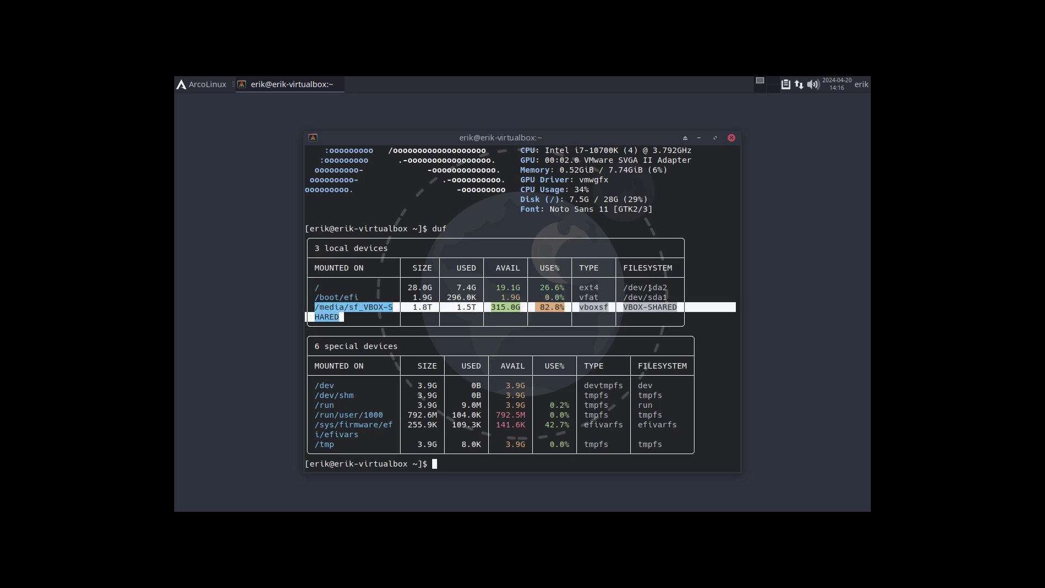
click(702, 245)
click(731, 137)
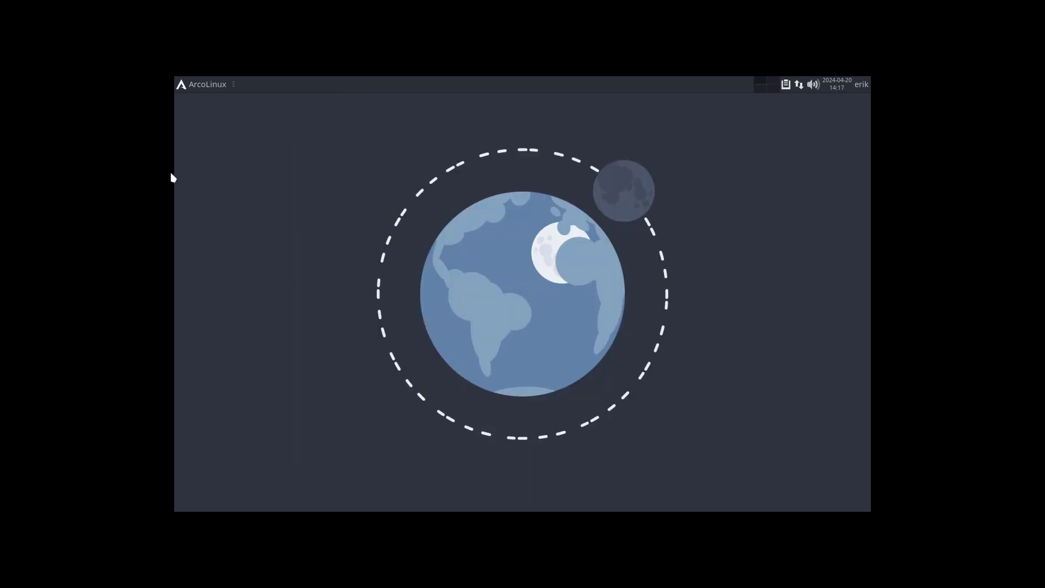
click(194, 84)
text(gpart)
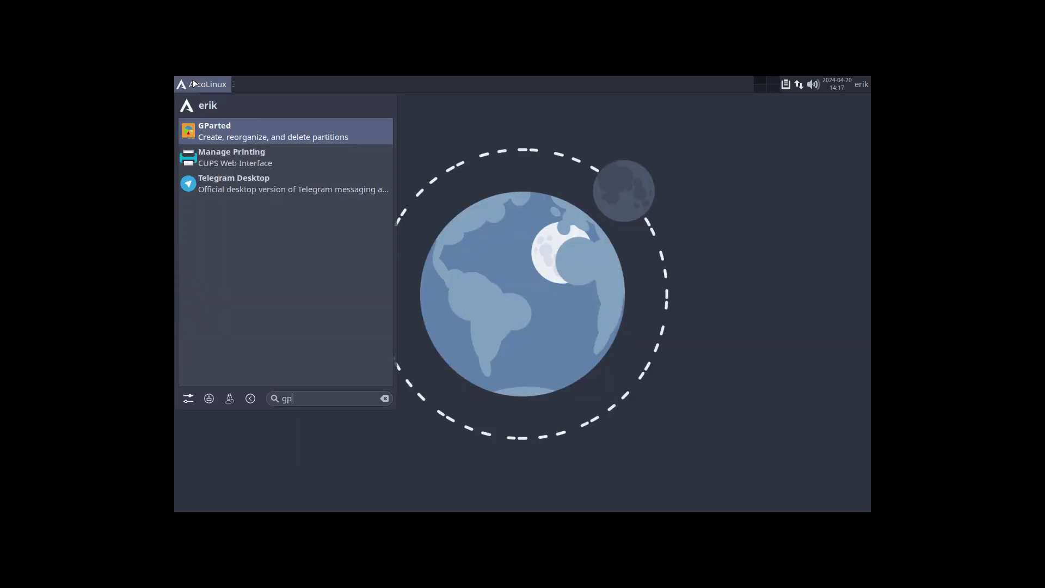
key(Return)
text(**)
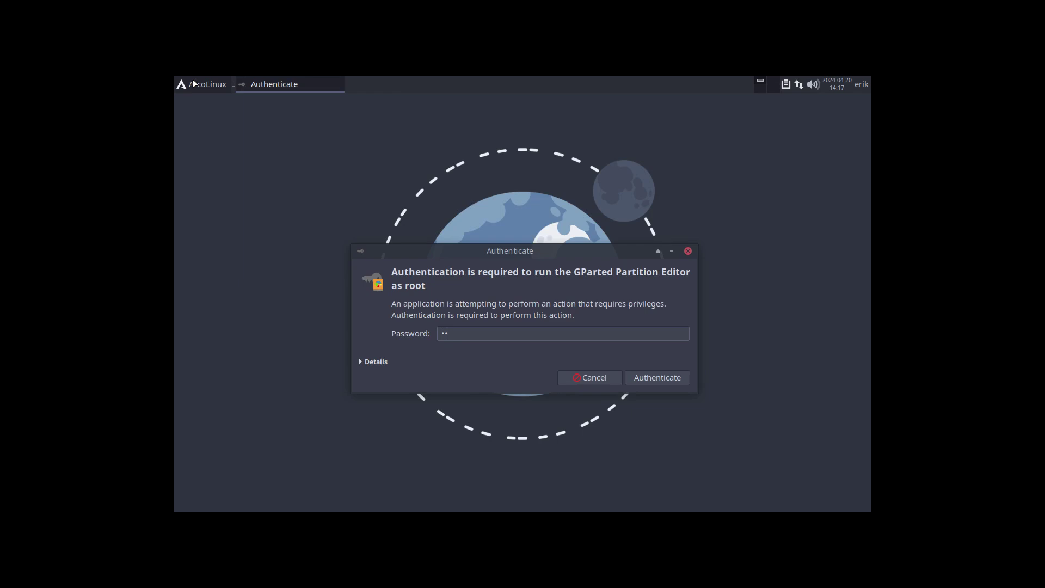
key(Return)
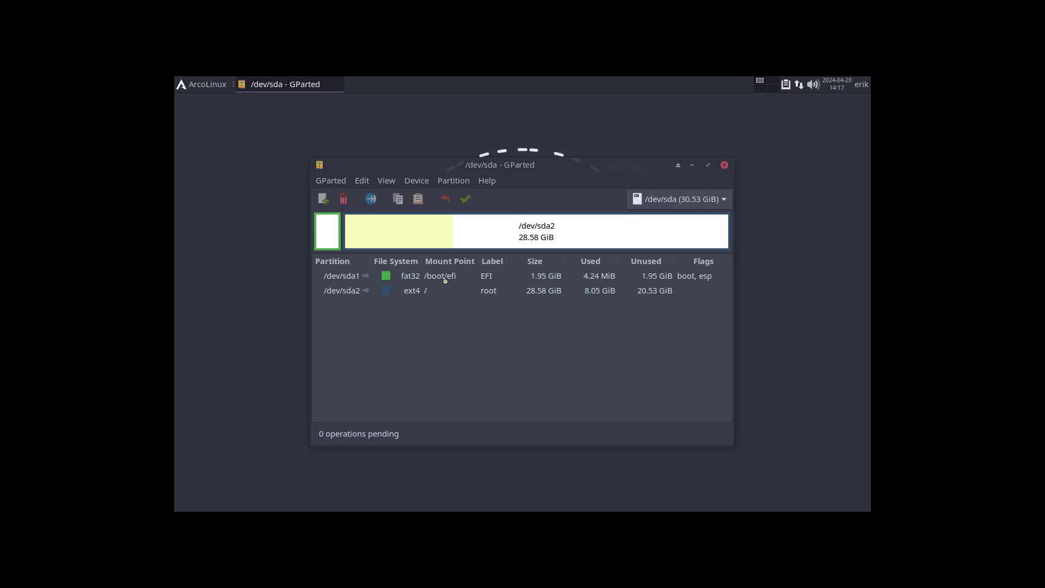
click(471, 282)
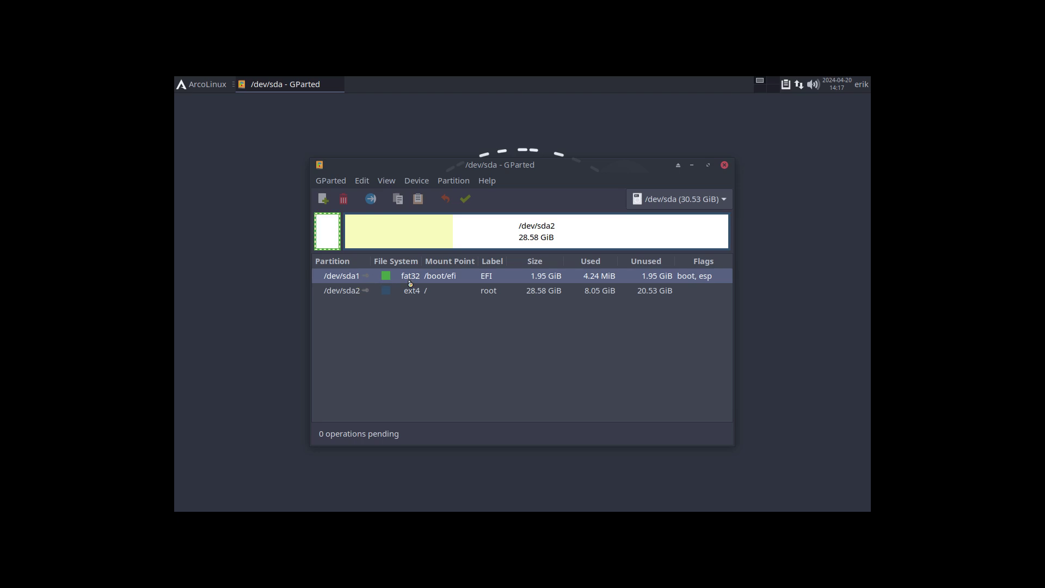
click(493, 293)
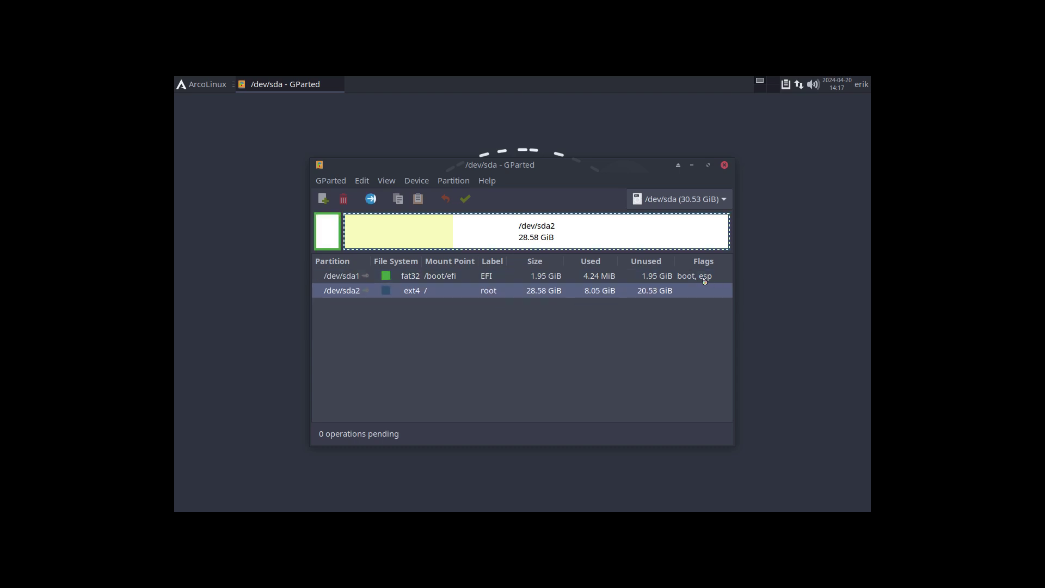
click(704, 277)
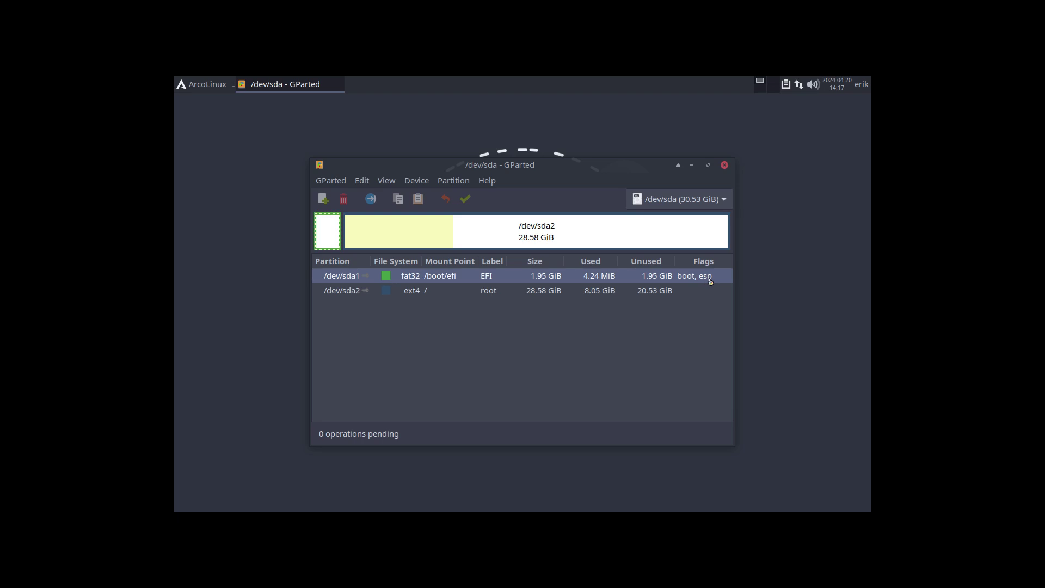
click(426, 296)
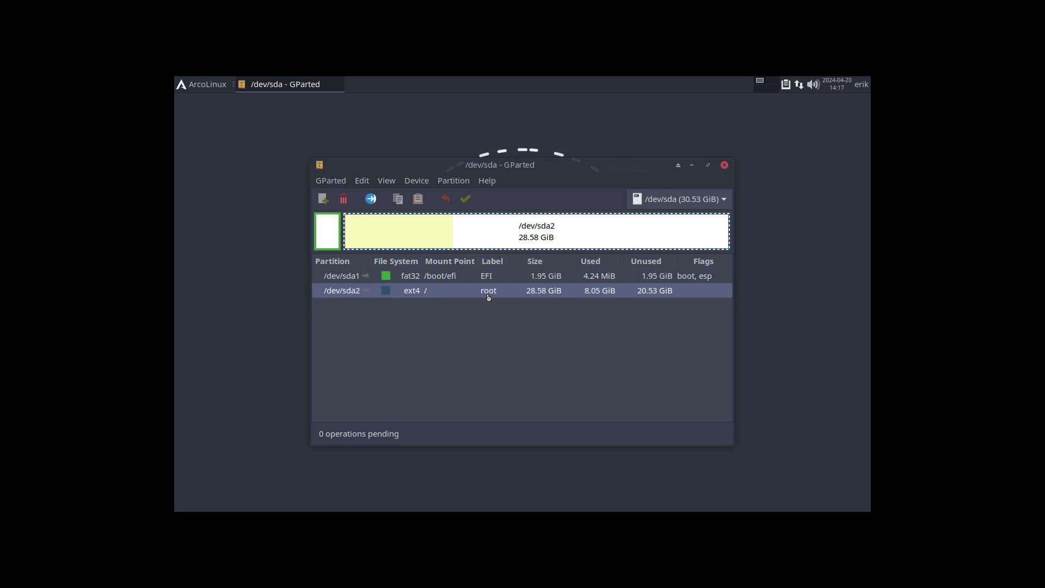
click(724, 165)
key(ctrl+alt+t)
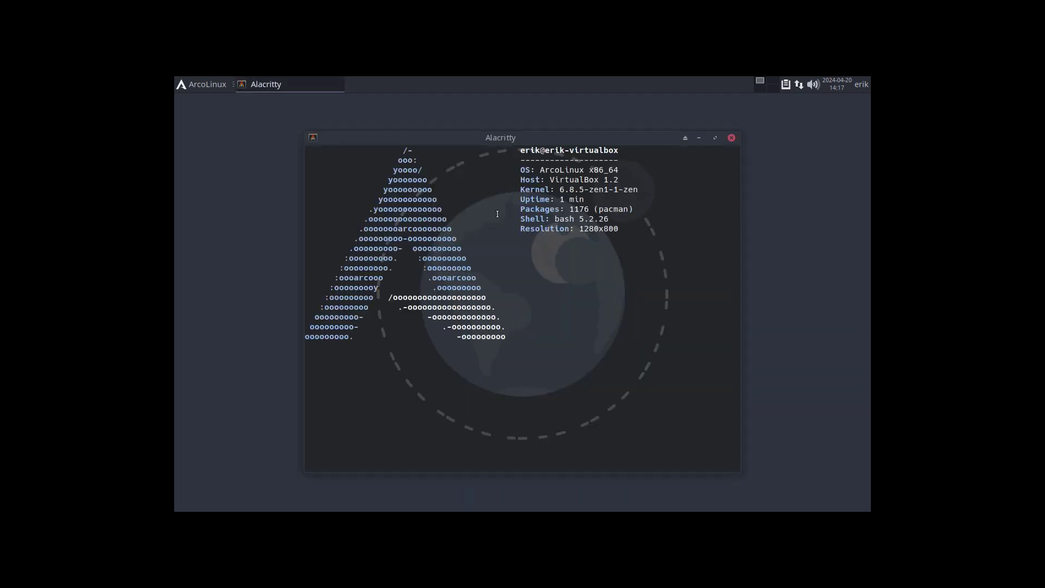
text(sudo pacman )
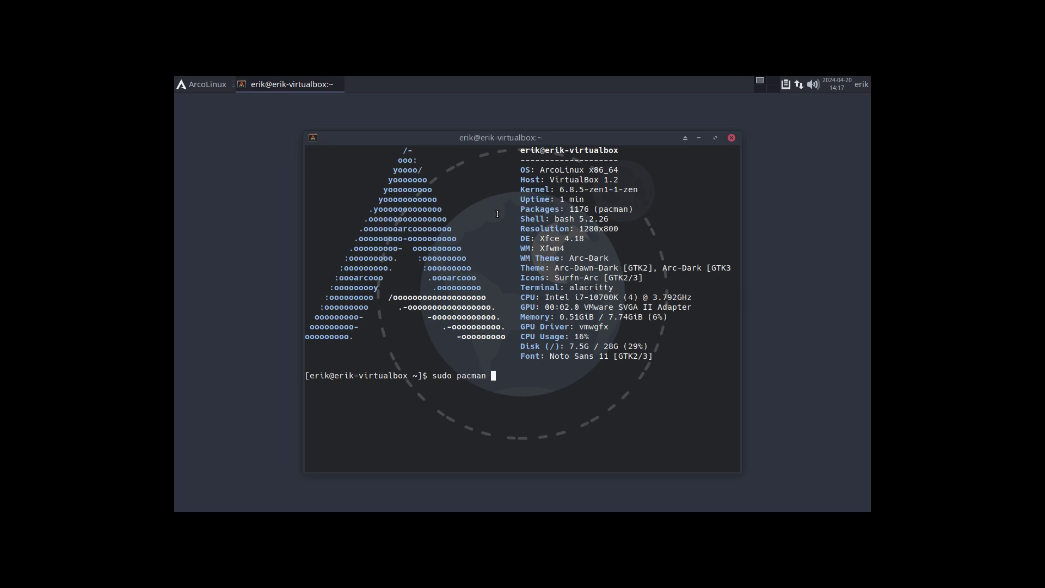
text(-S partiton)
key(BackSpace)
key(BackSpace)
key(BackSpace)
key(BackSpace)
key(BackSpace)
key(BackSpace)
key(BackSpace)
key(BackSpace)
key(BackSpace)
text(y)
key(Return)
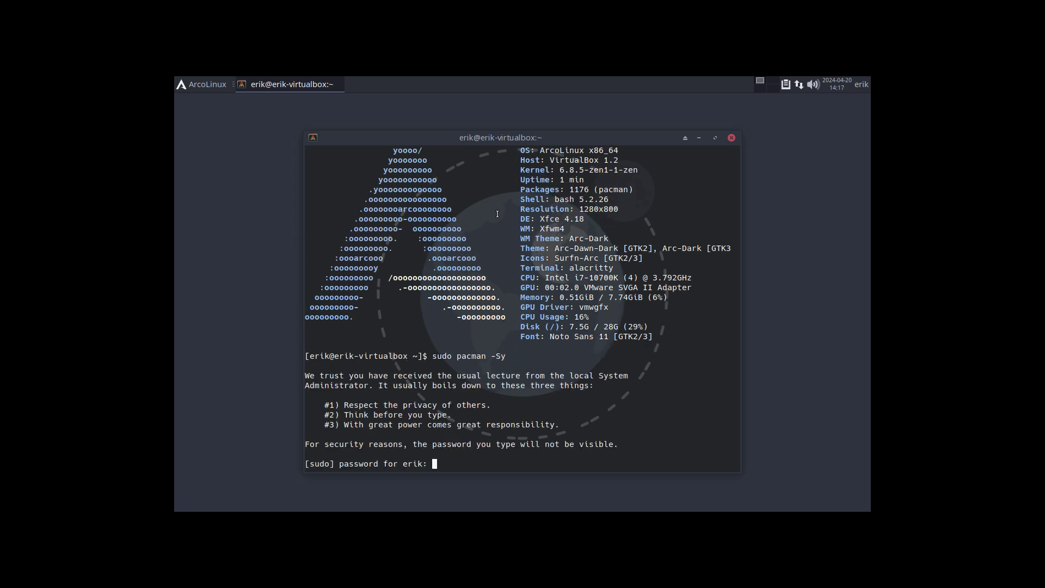
key(Return)
key(Up)
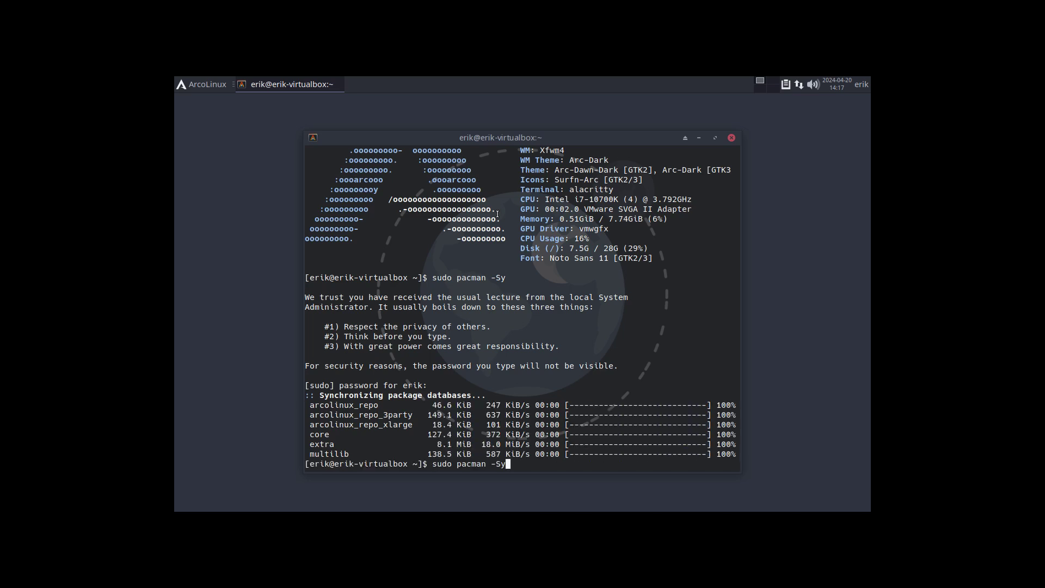
key(BackSpace)
text(partitionmanager)
key(Return)
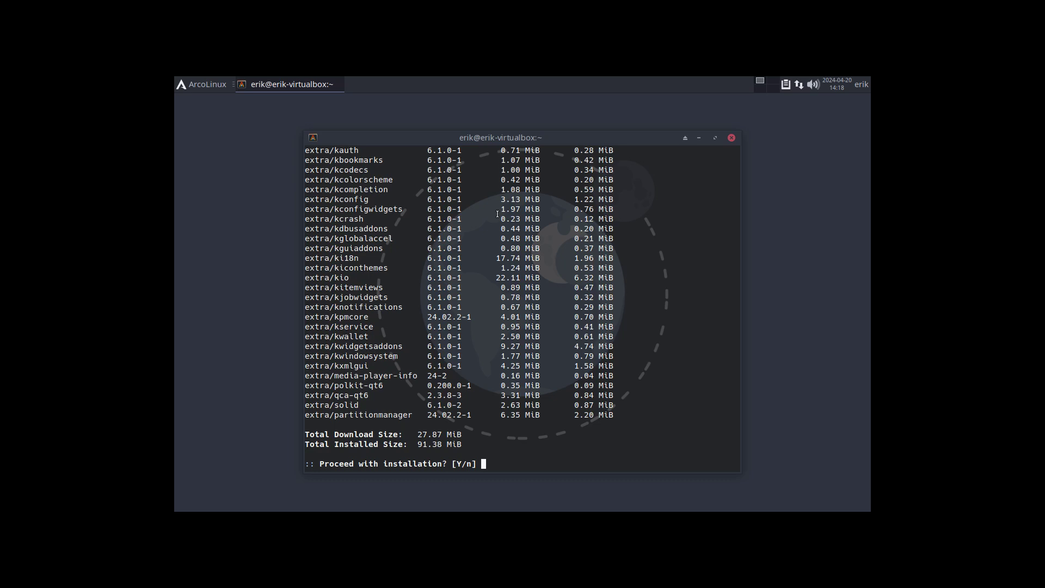
scroll(439, 159, up, 4)
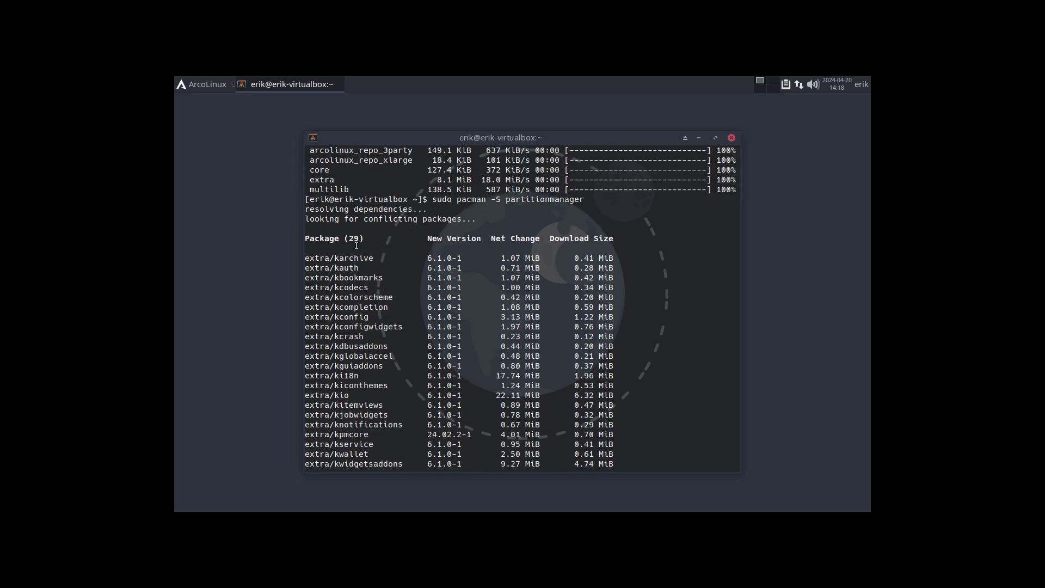
scroll(349, 249, down, 4)
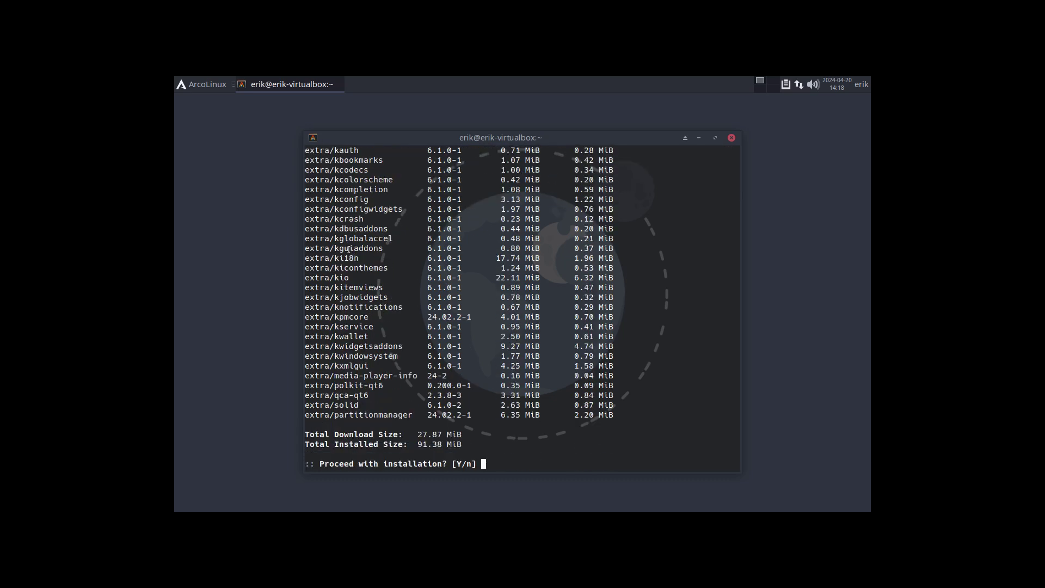
drag(330, 316, 419, 323)
key(Return)
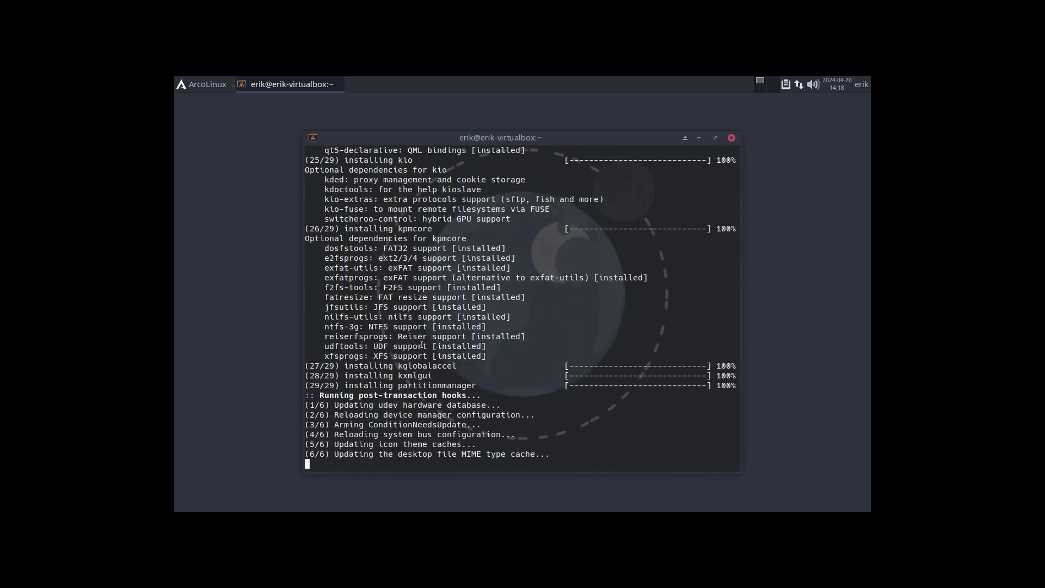
text(parti)
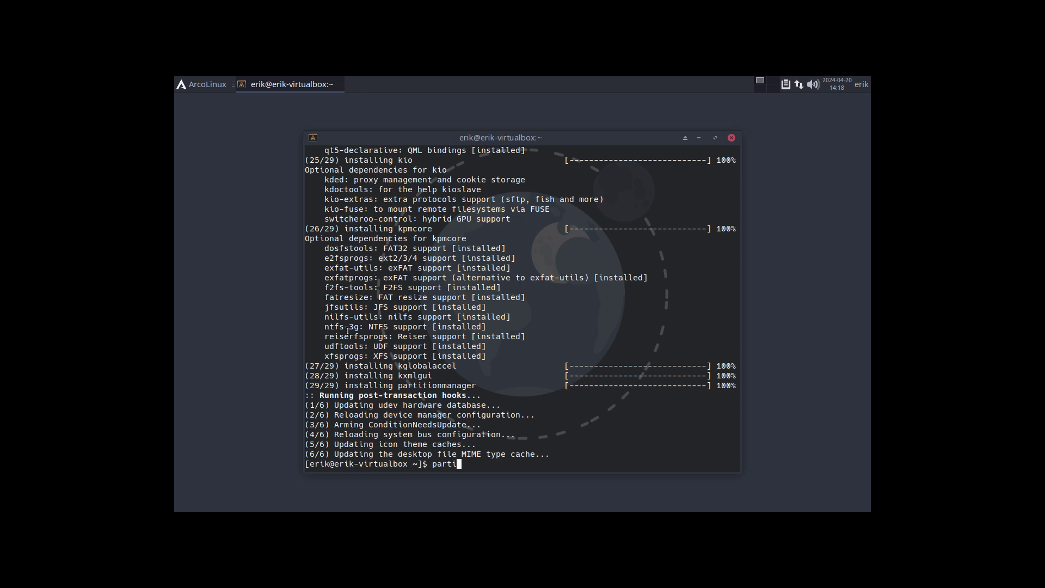
click(192, 88)
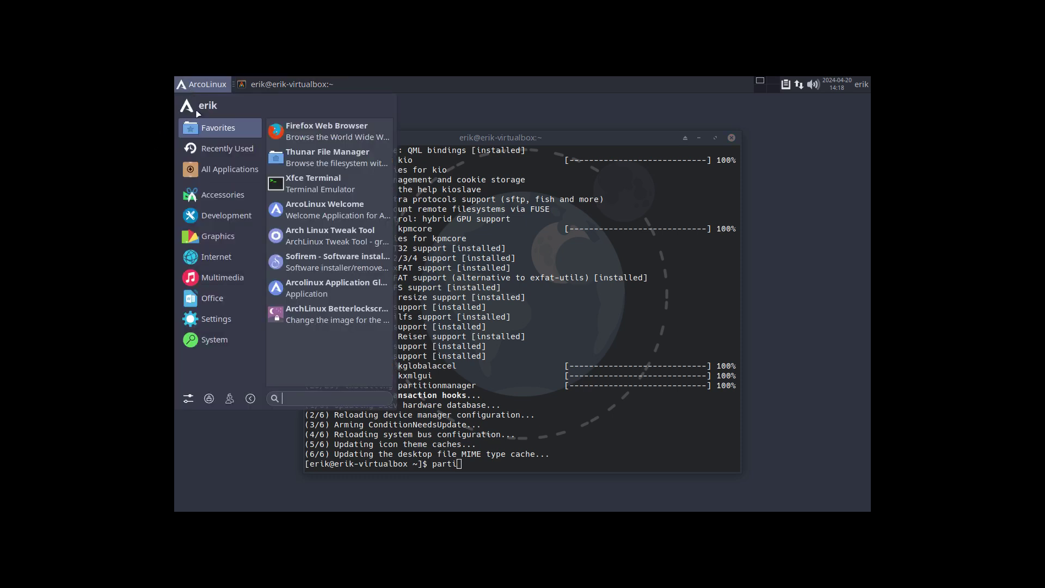
text(part)
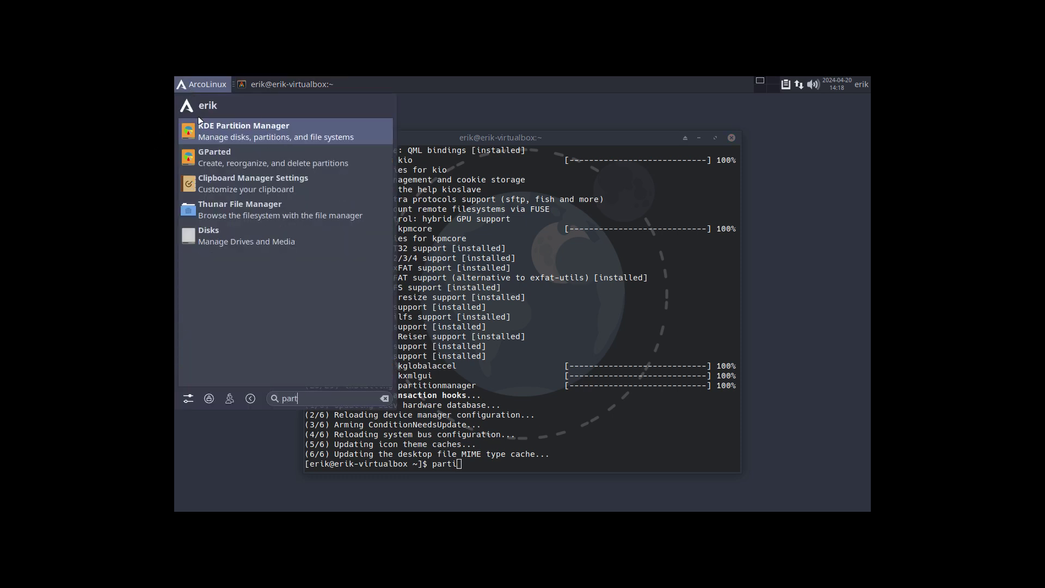
click(226, 135)
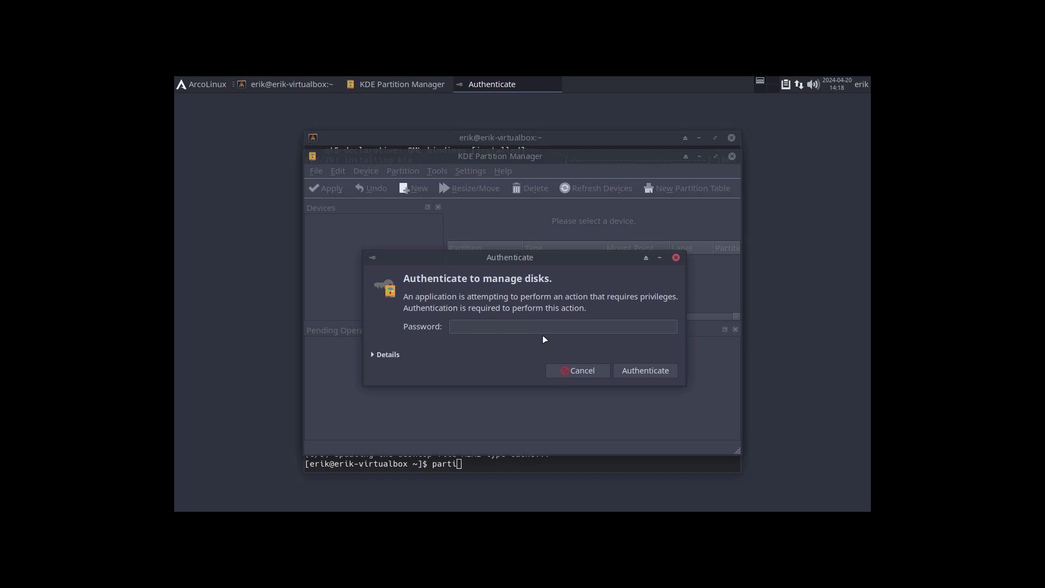
text(****)
key(Return)
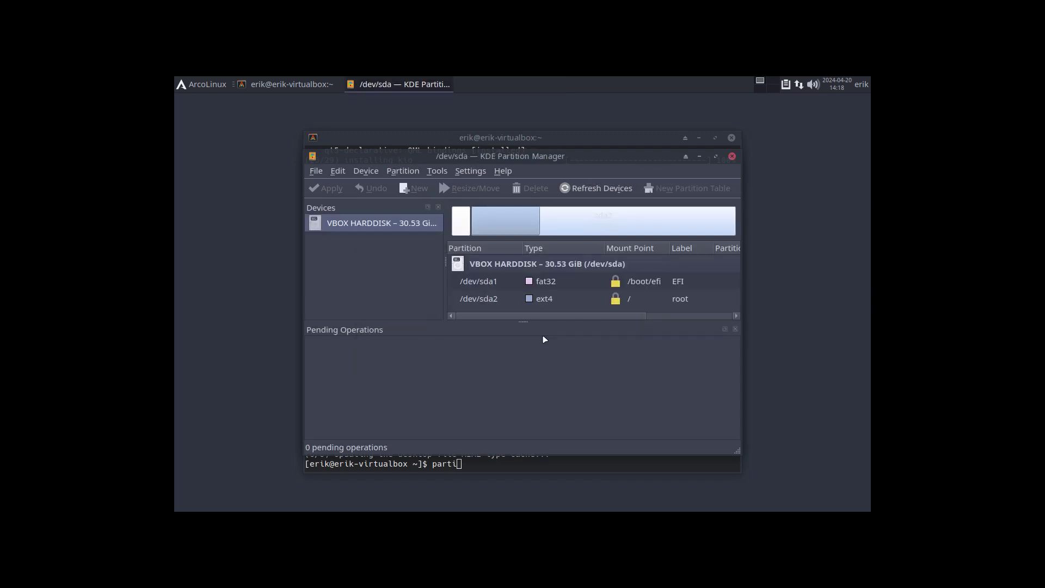
double_click(573, 161)
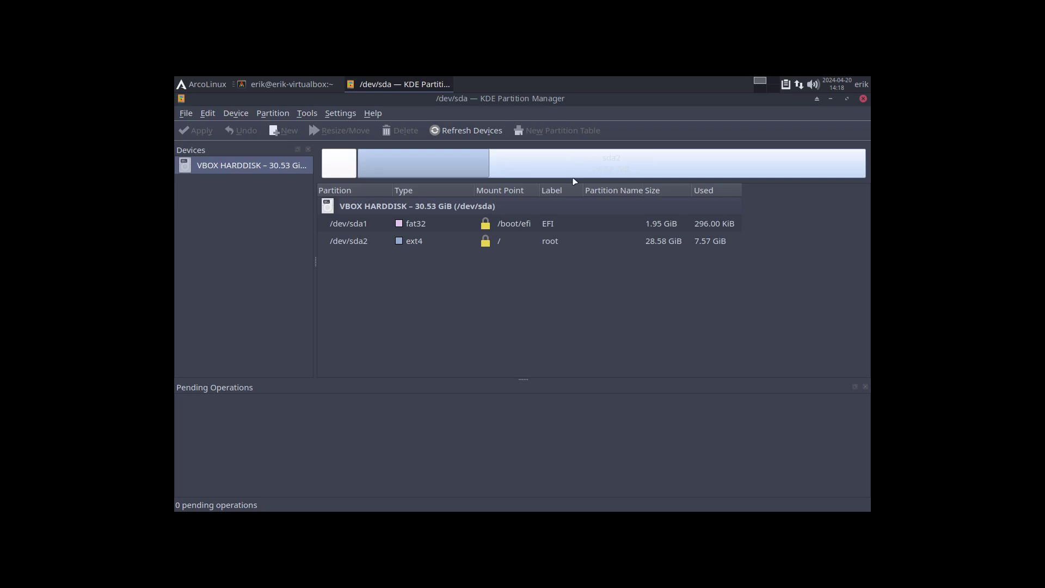
click(547, 225)
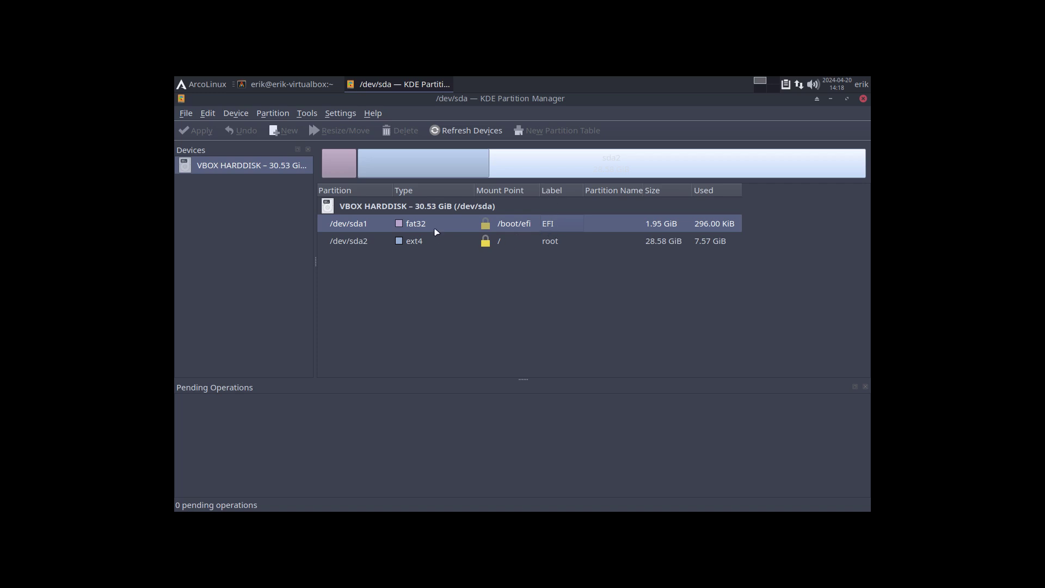
click(424, 243)
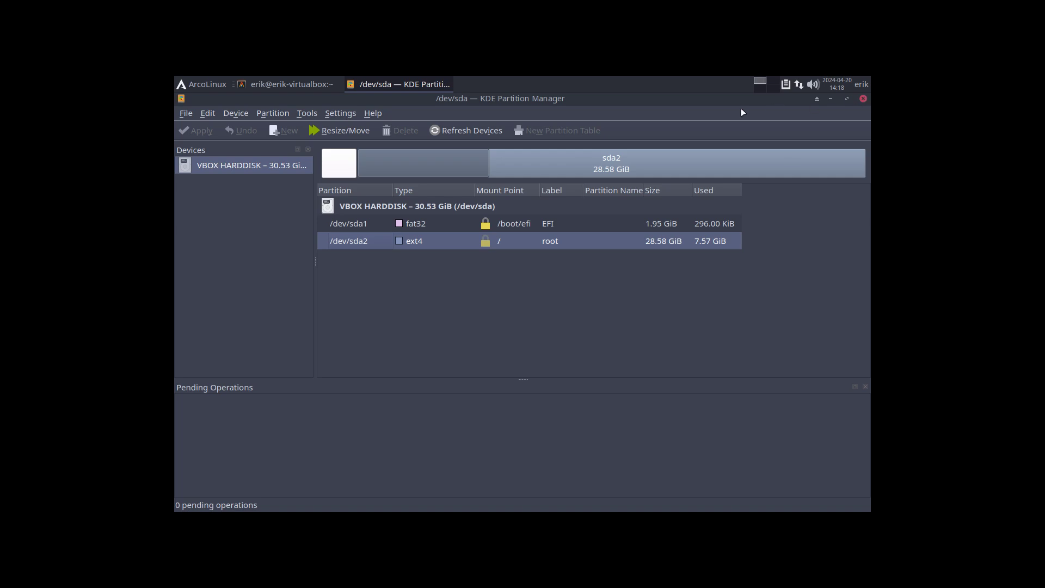
click(864, 100)
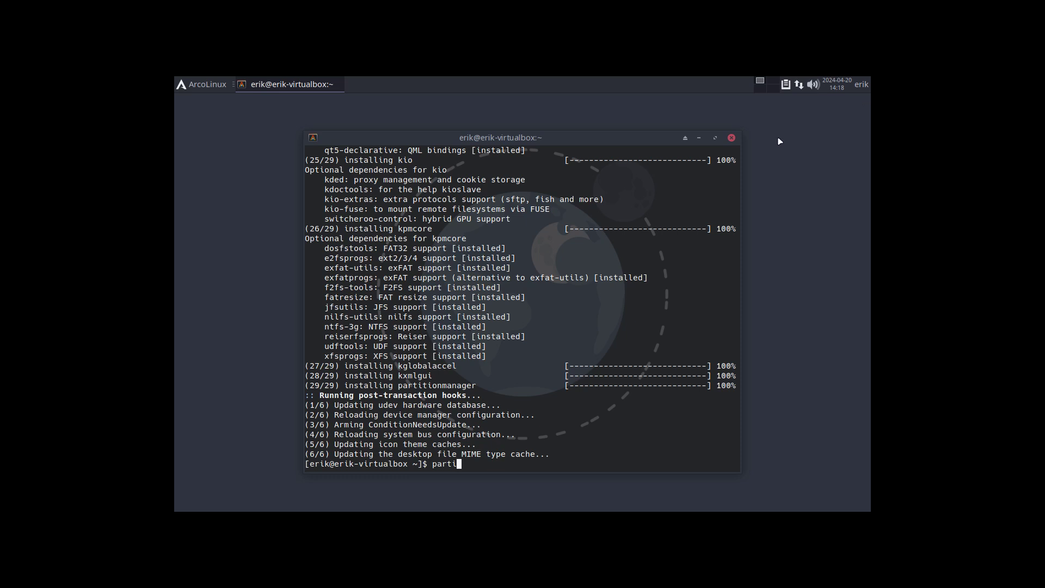
click(731, 138)
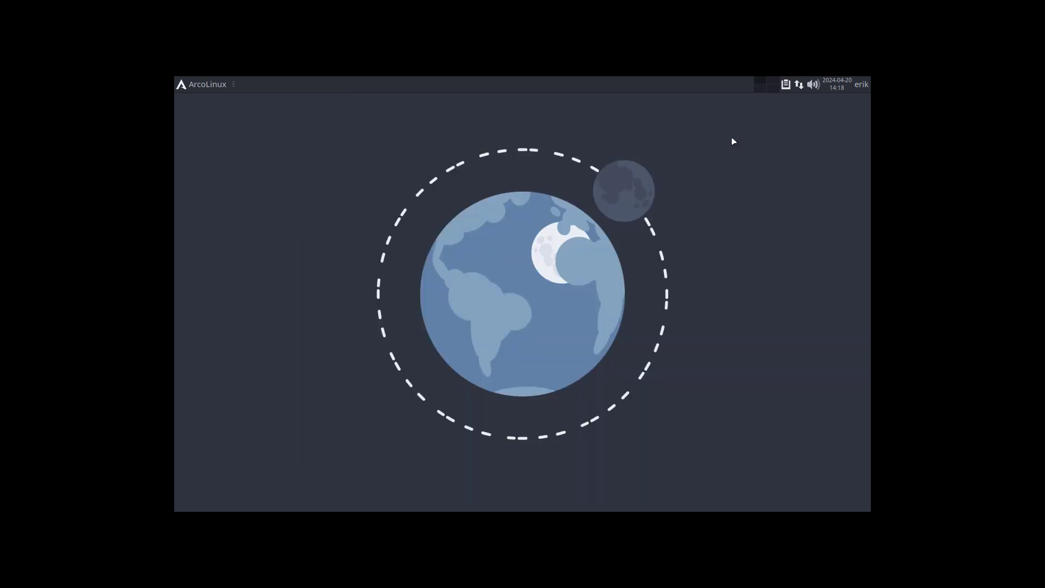
click(199, 86)
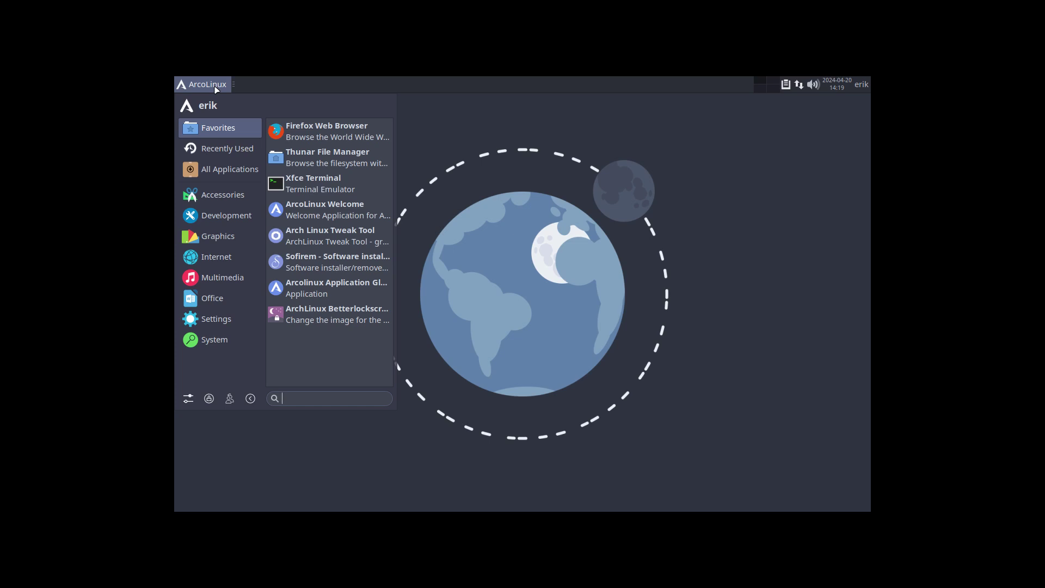
click(969, 134)
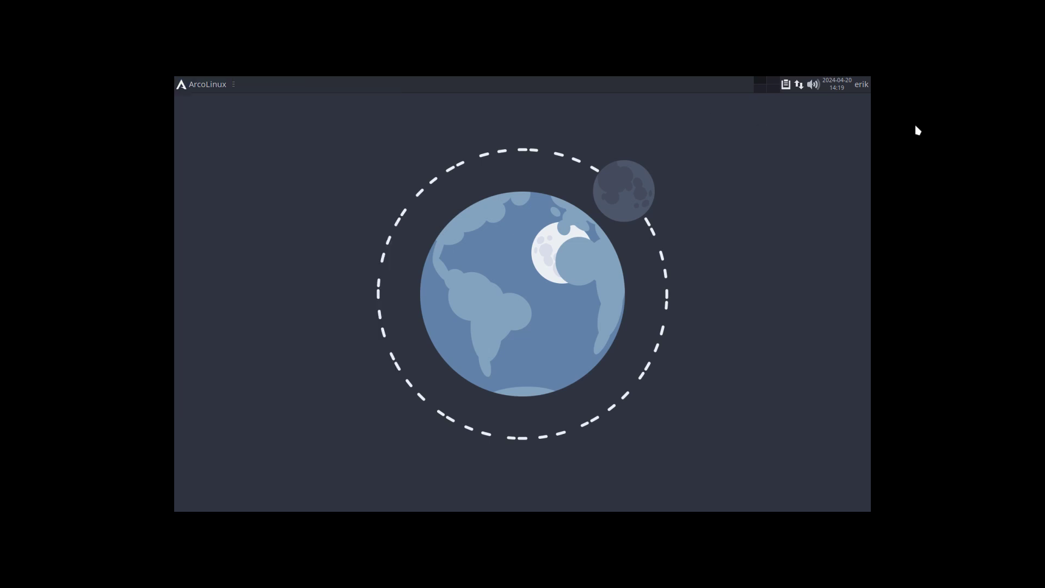